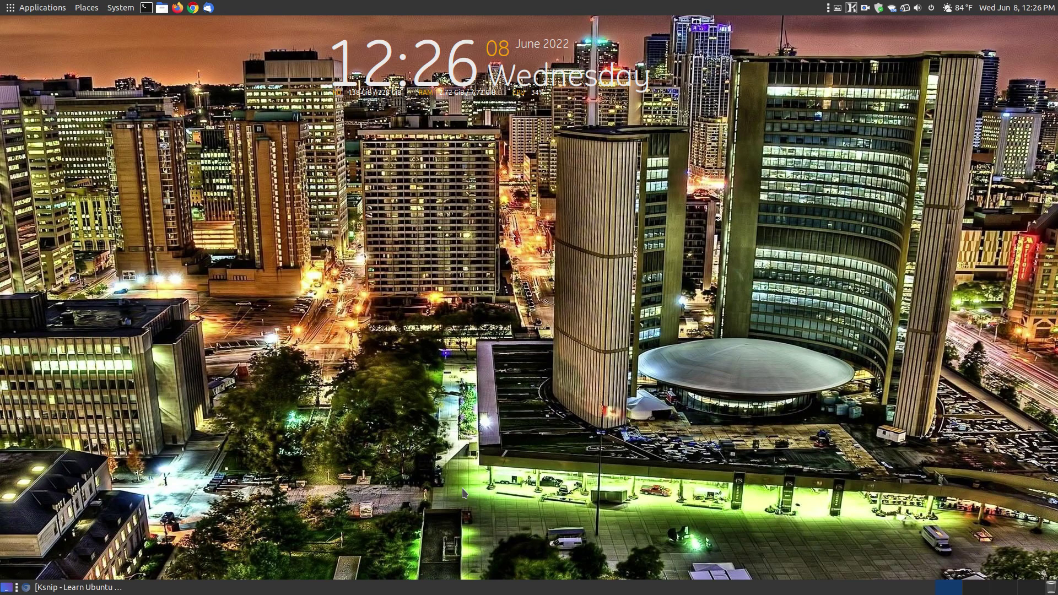
Restore the minimized Chromium window showing the Learn Ubuntu MATE Ksnip guide page.
click(65, 588)
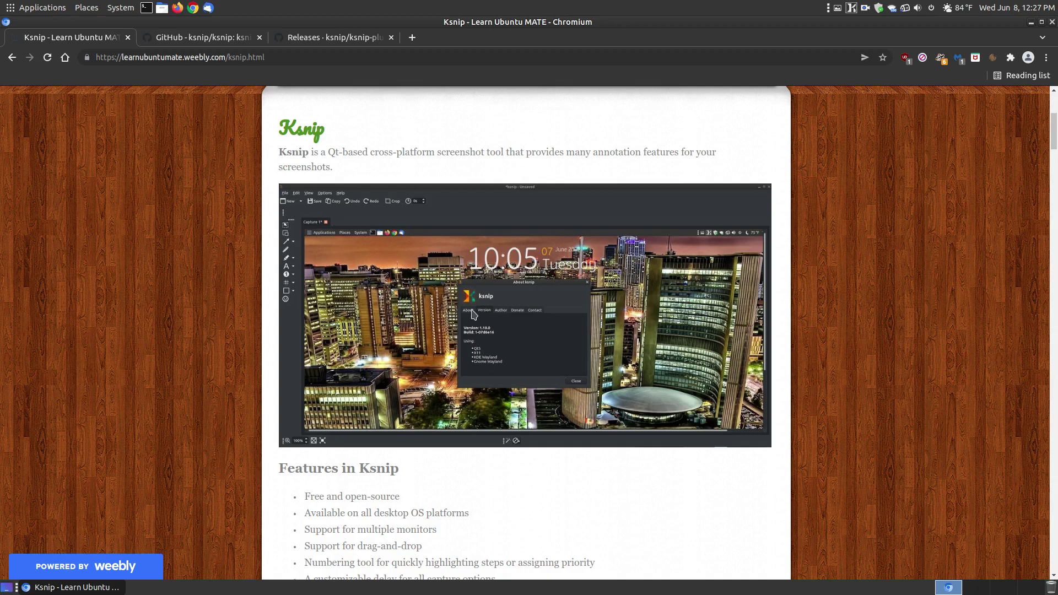
Scroll the Ksnip article down to How to Install Ksnip and the ksnip-1.10.0 assets table.
scroll(472, 310, down, 2)
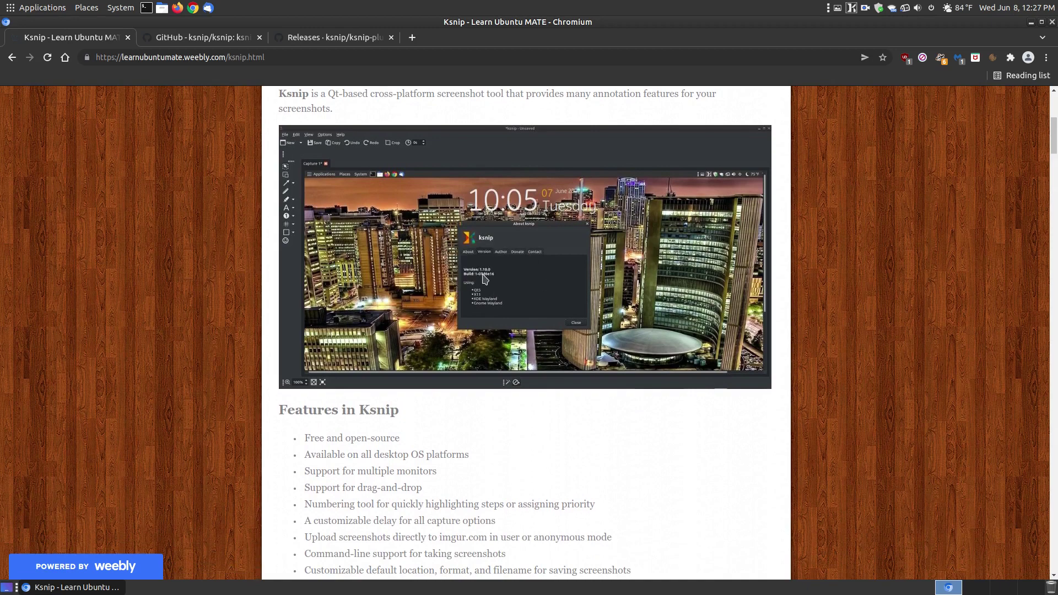
scroll(502, 293, down, 2)
scroll(502, 293, down, 6)
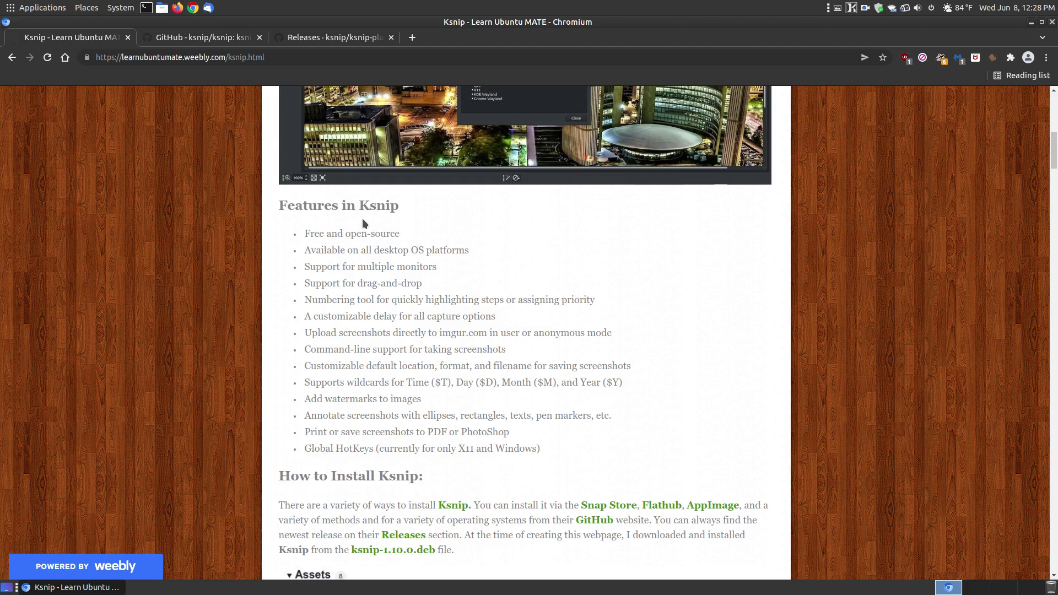
scroll(445, 366, down, 9)
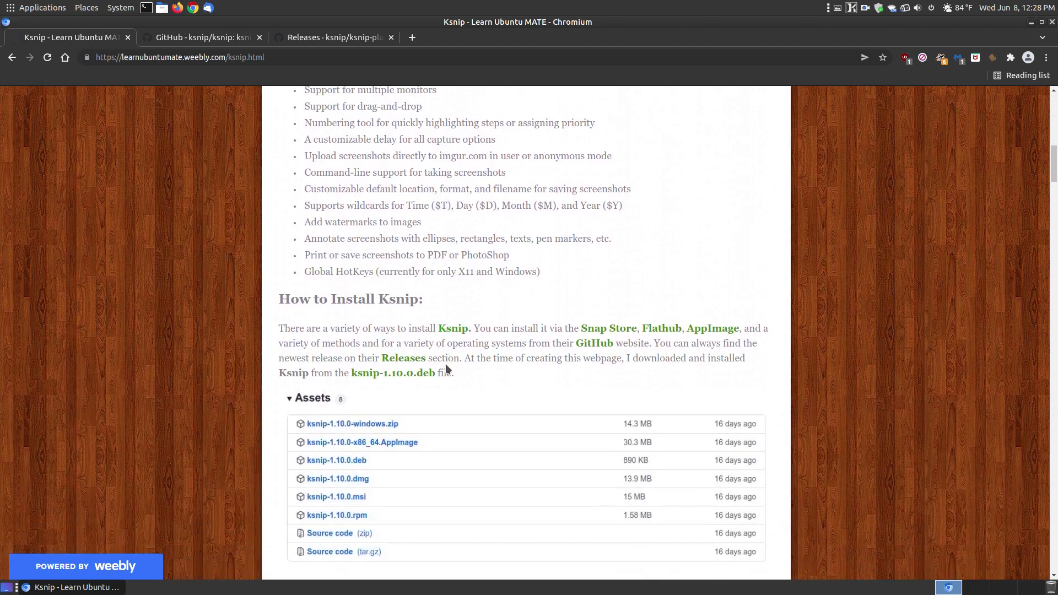
scroll(446, 369, down, 1)
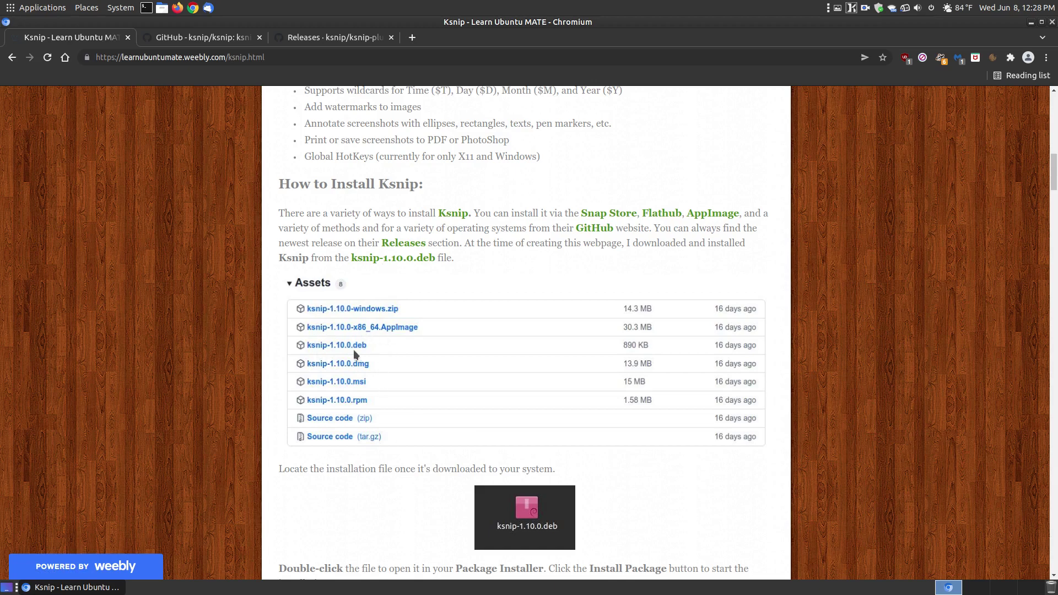
Scroll past the install walkthrough to ksnip listed under Accessories in the Applications menu.
scroll(451, 357, down, 4)
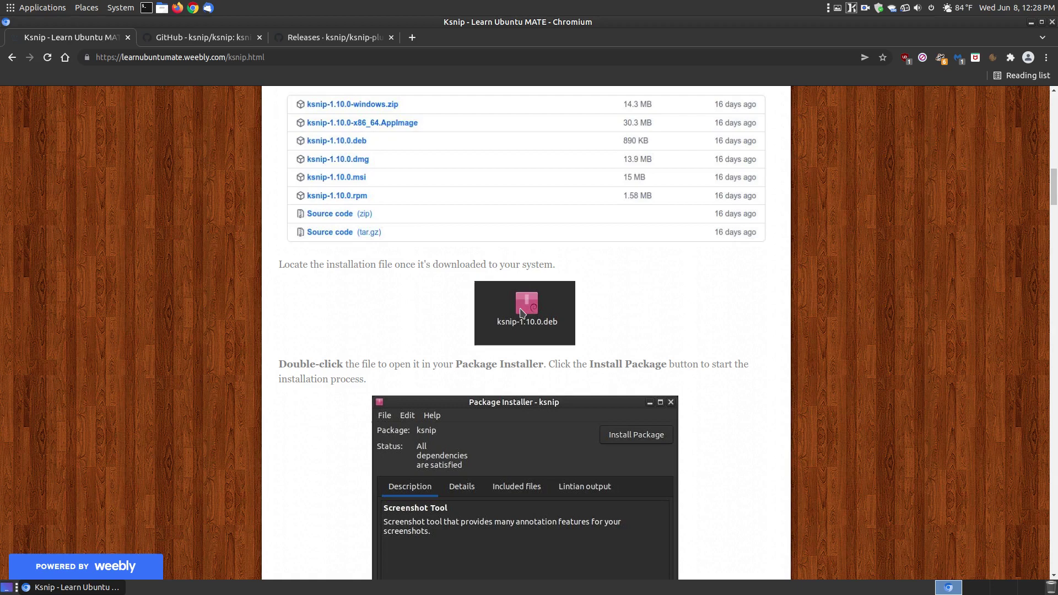
scroll(763, 425, down, 4)
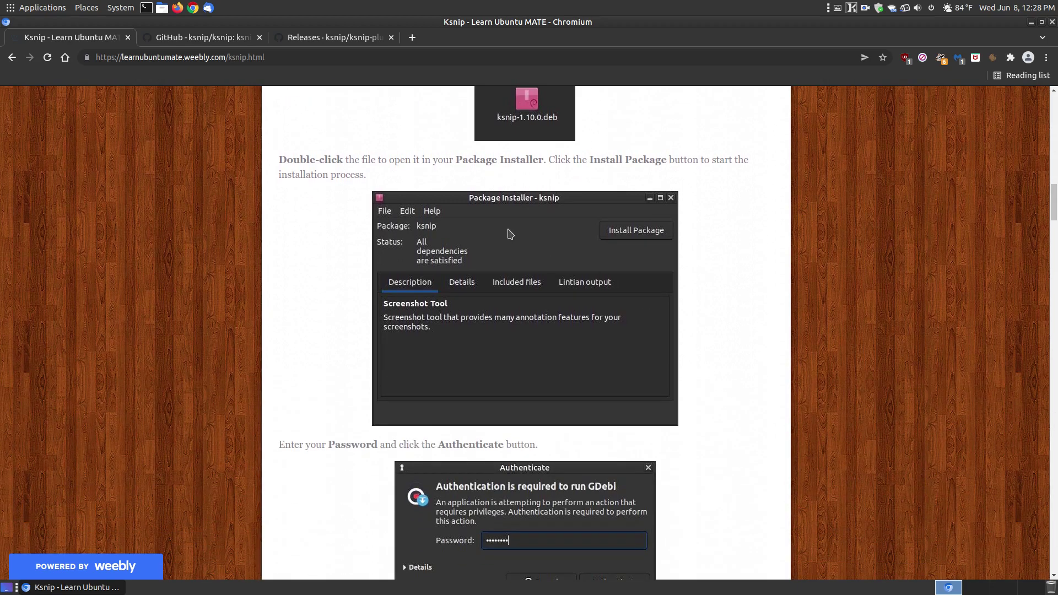
scroll(595, 337, down, 4)
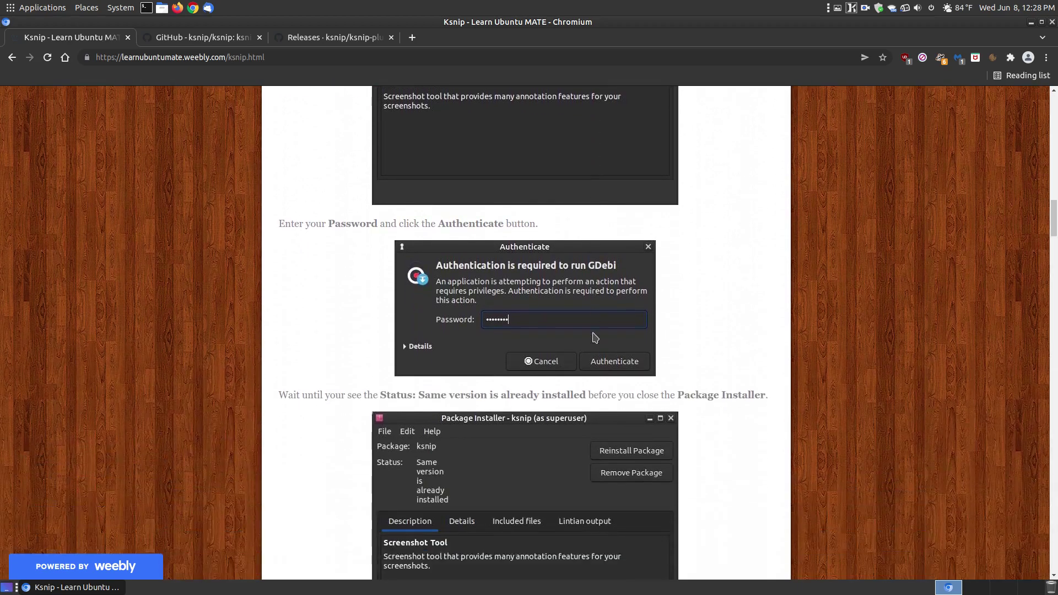
scroll(596, 337, down, 4)
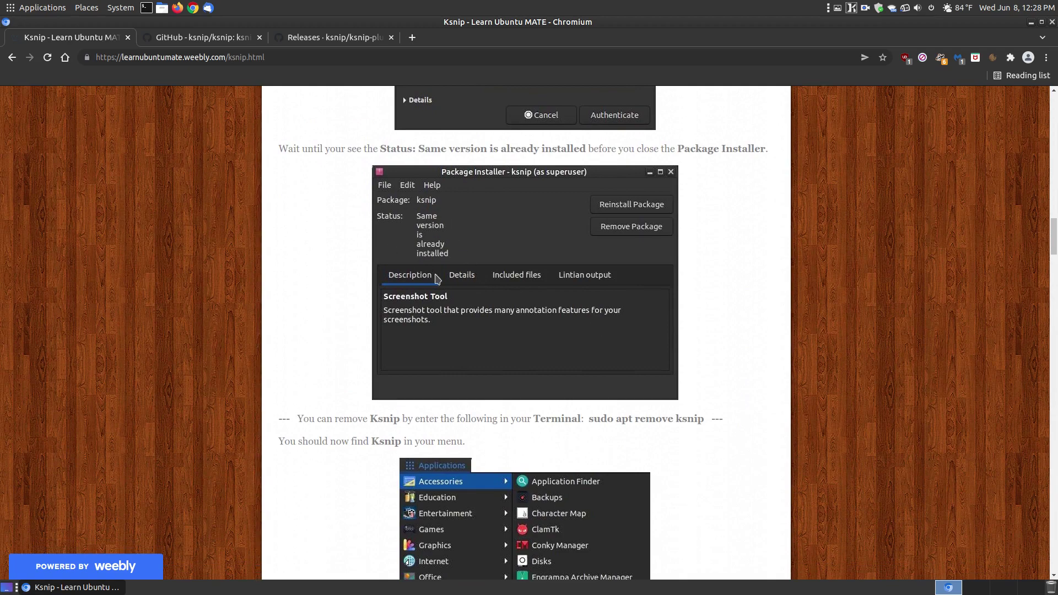
scroll(475, 290, down, 3)
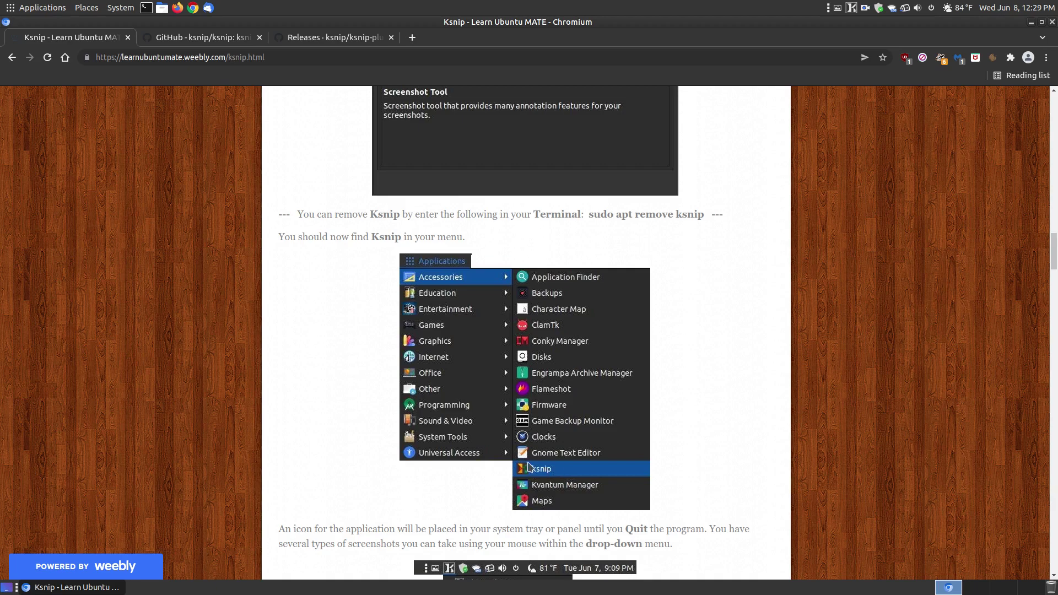
click(47, 7)
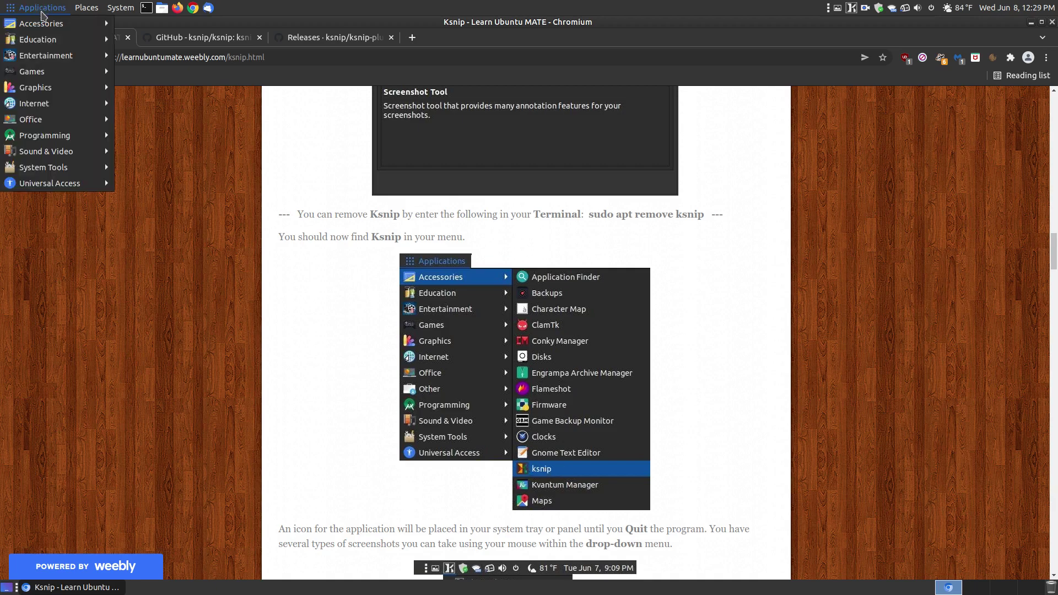
mouse_move(105, 23)
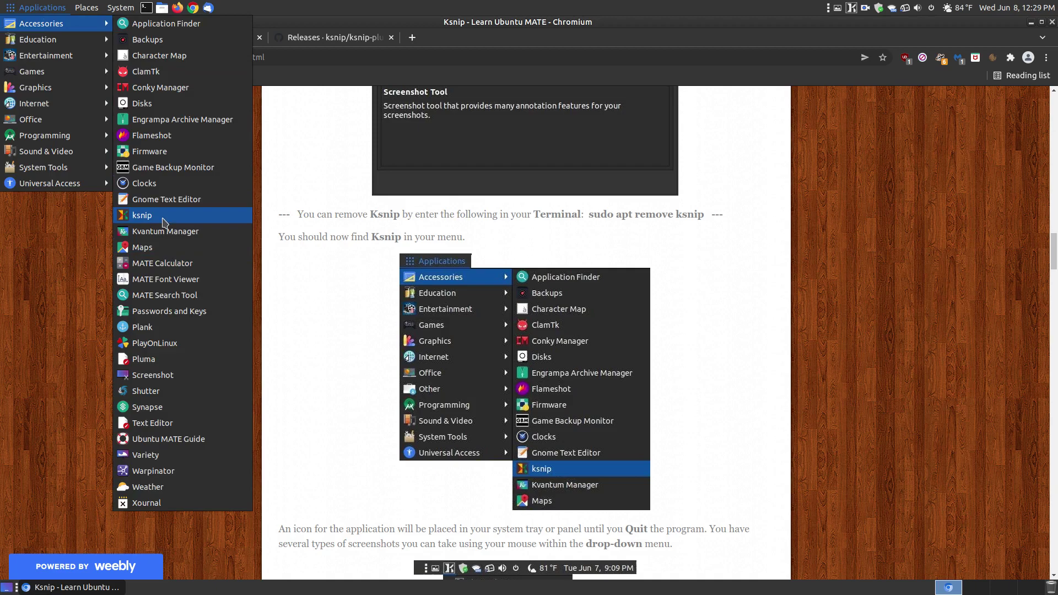
click(799, 342)
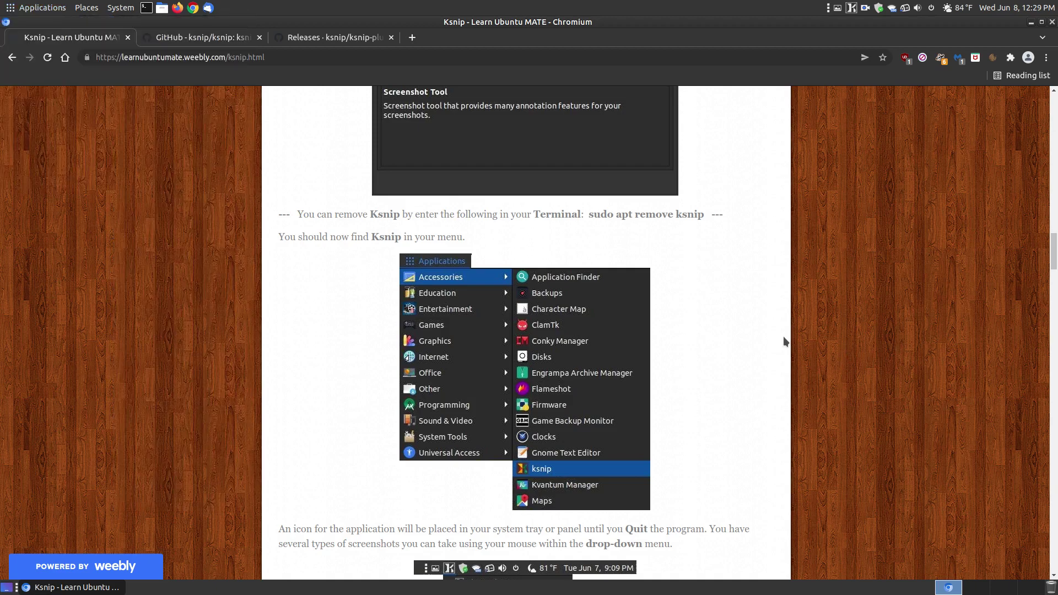
scroll(781, 338, down, 6)
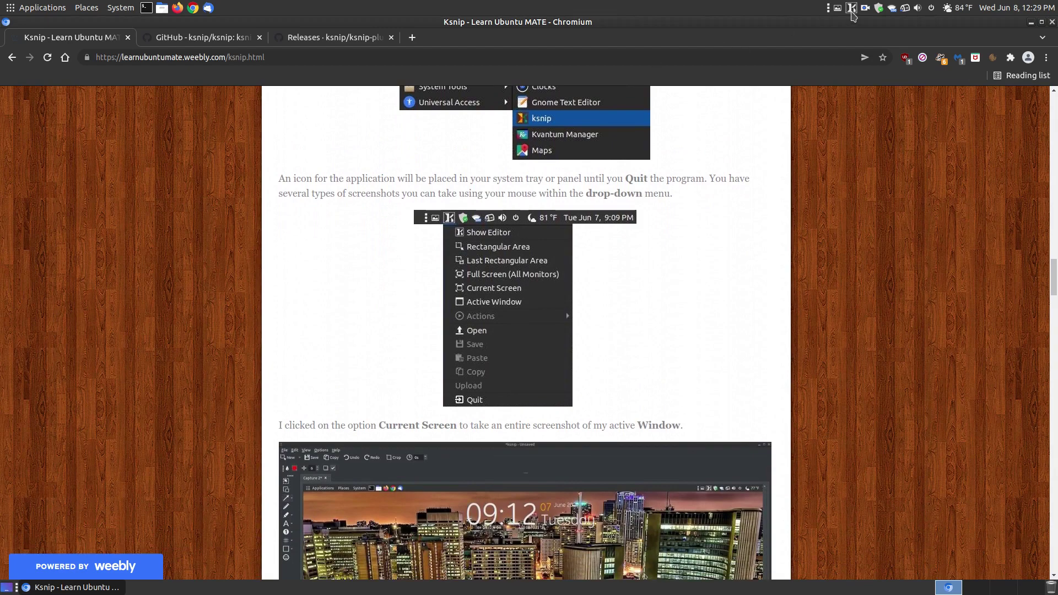
click(852, 8)
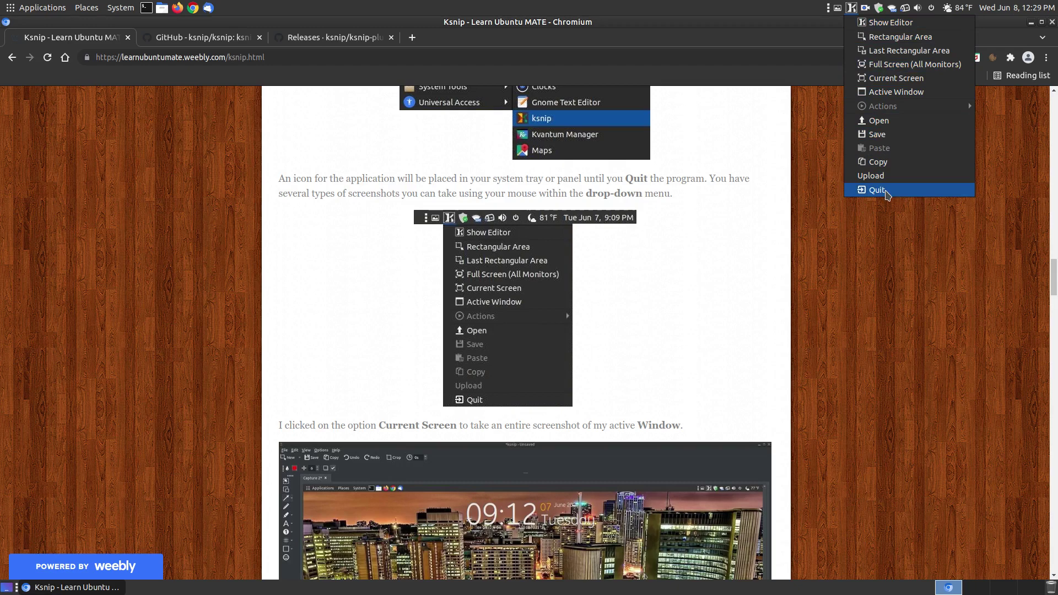
click(580, 292)
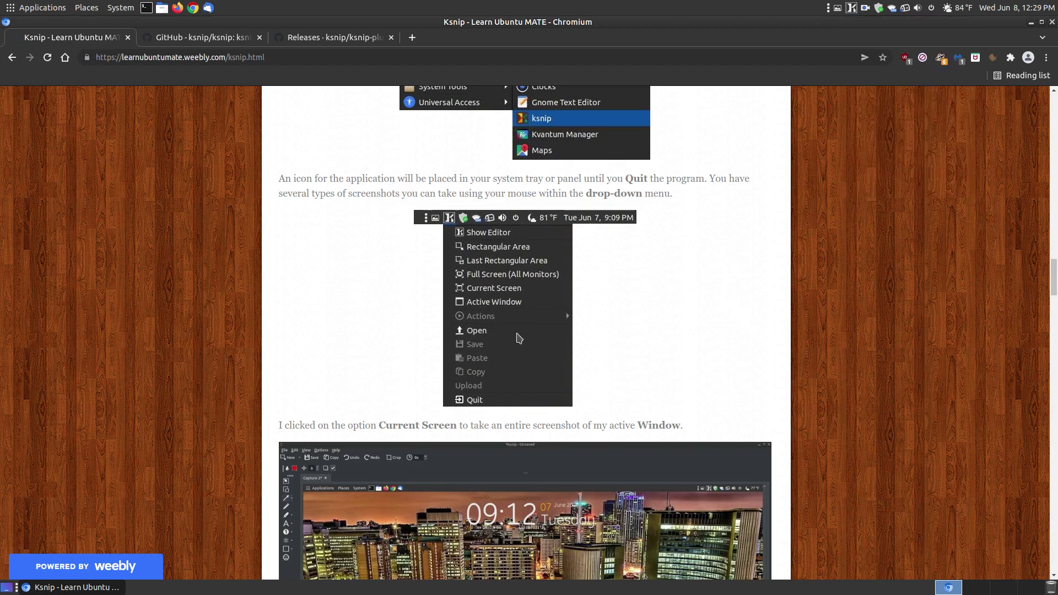
Scroll past the annotation tools and Settings slideshow to the ksnip-plugin-ocr 0.1.0 OCR section.
scroll(478, 283, down, 4)
scroll(479, 283, down, 1)
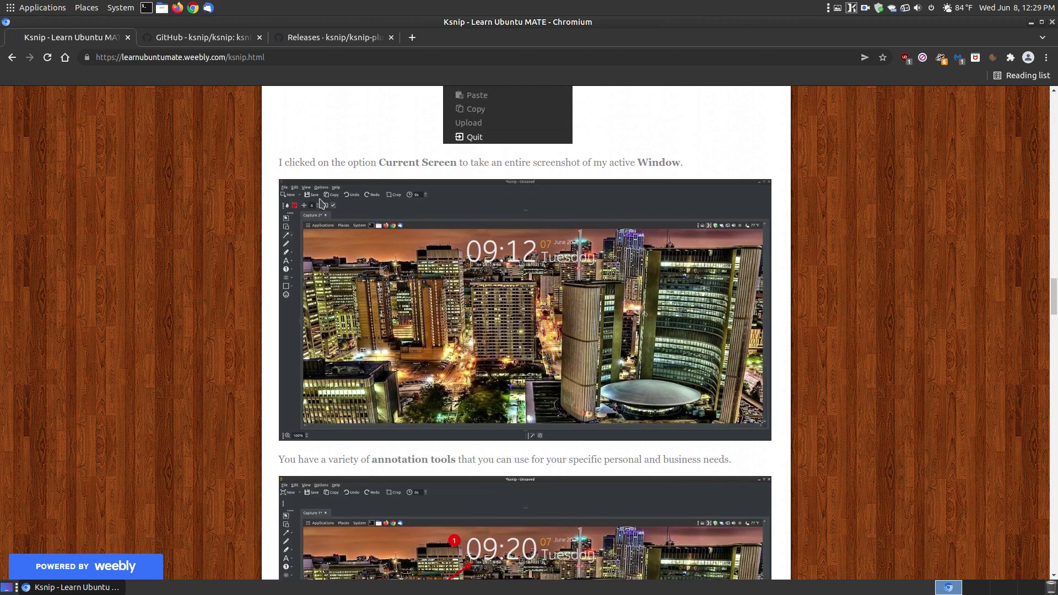
scroll(485, 284, down, 5)
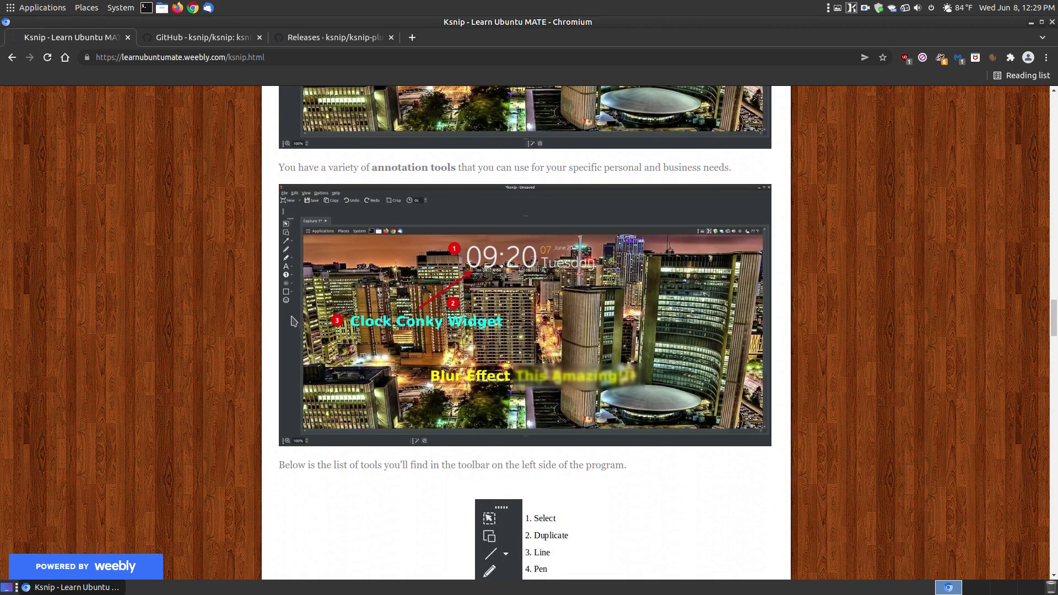
scroll(464, 339, down, 5)
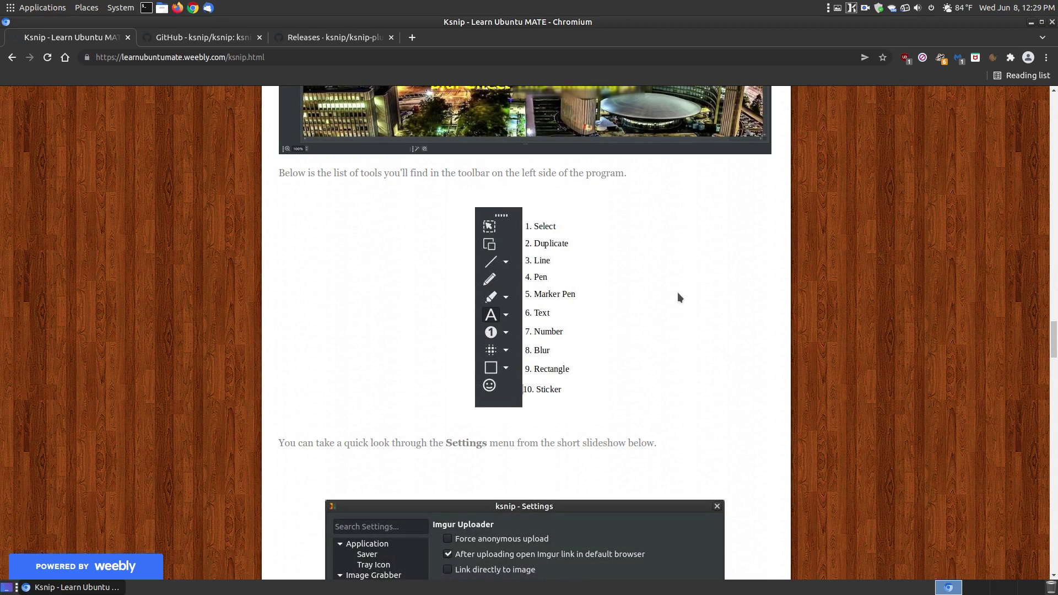
scroll(681, 296, down, 3)
scroll(682, 298, down, 3)
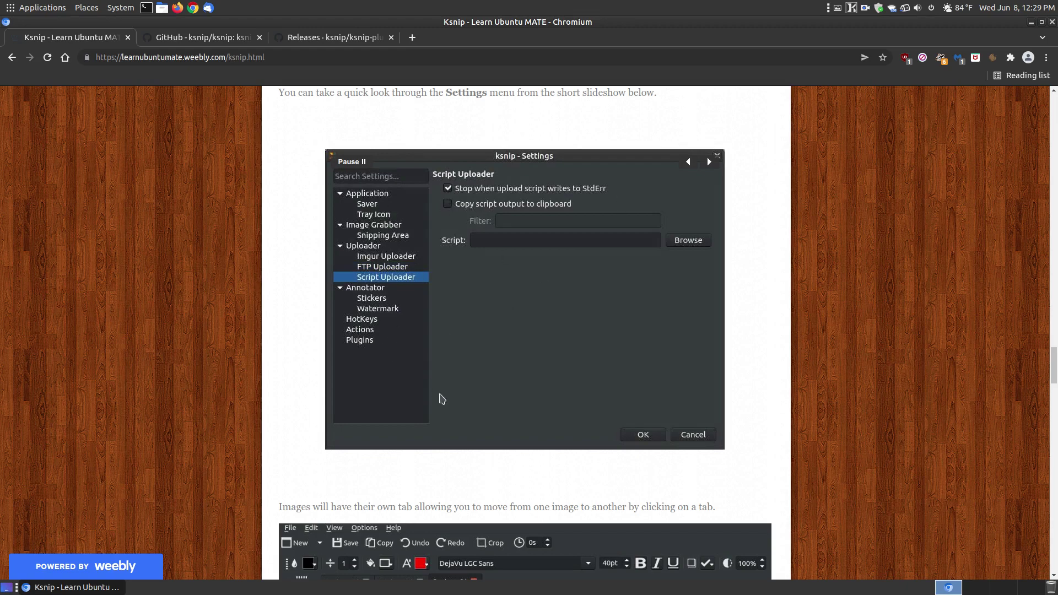
scroll(477, 363, down, 1)
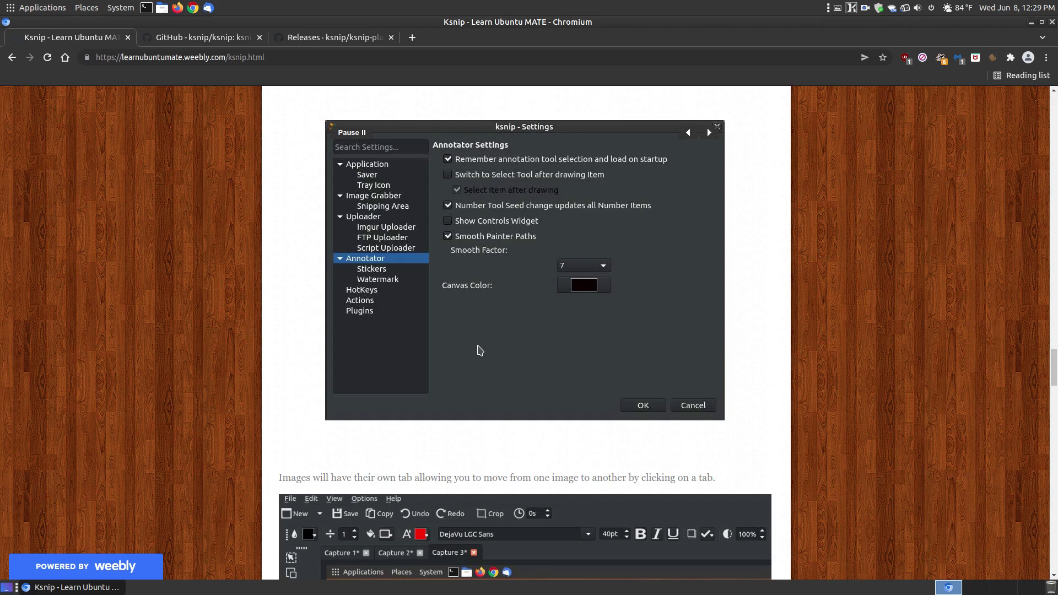
scroll(477, 363, down, 1)
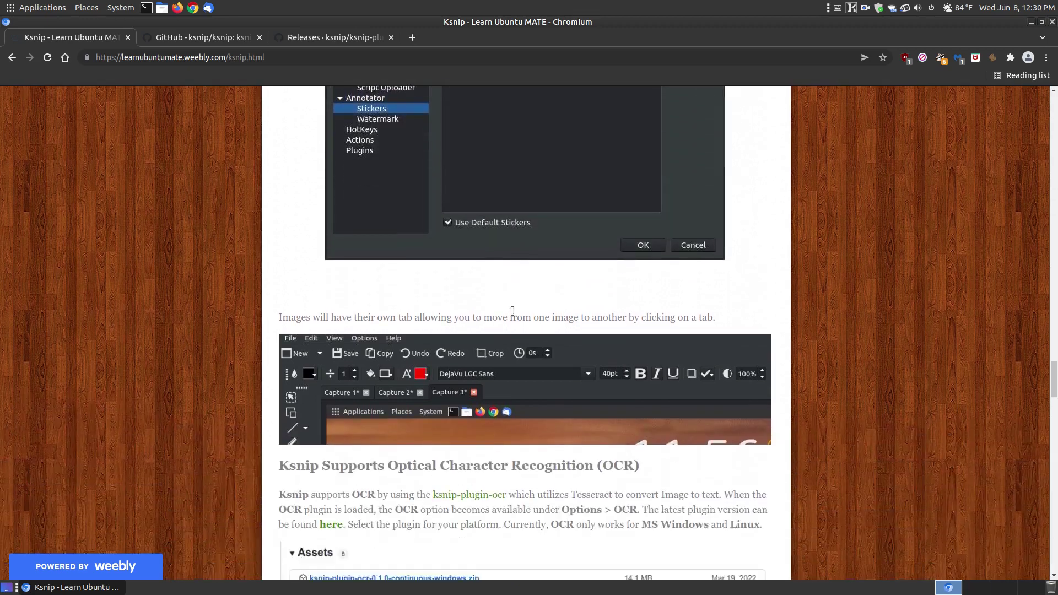
scroll(512, 310, down, 3)
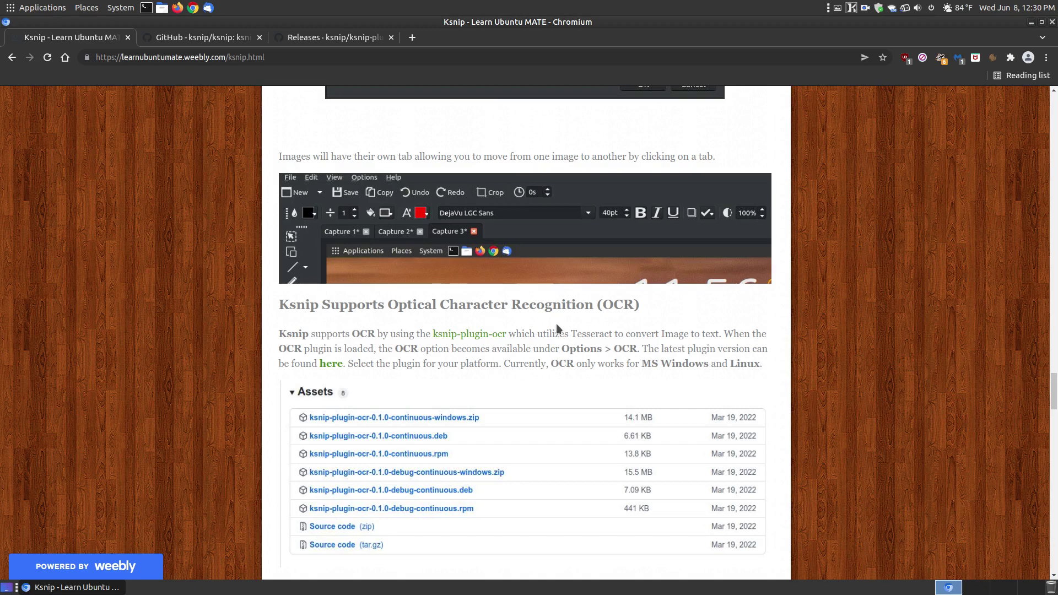
Scroll through the OCR plugin setup steps to the Plugins settings screenshot.
scroll(556, 328, down, 3)
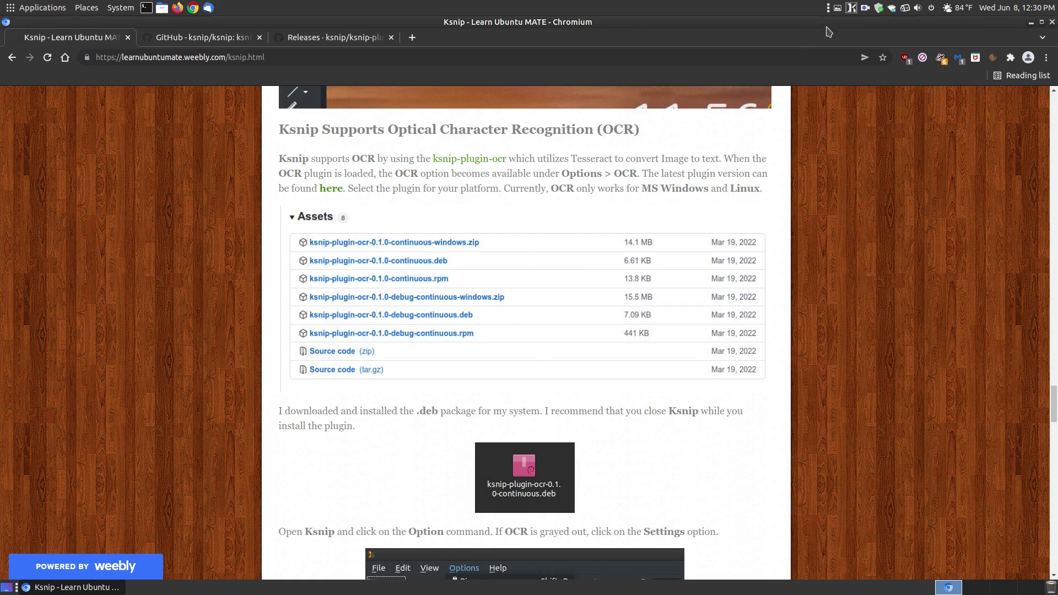
scroll(808, 304, down, 3)
scroll(808, 305, down, 7)
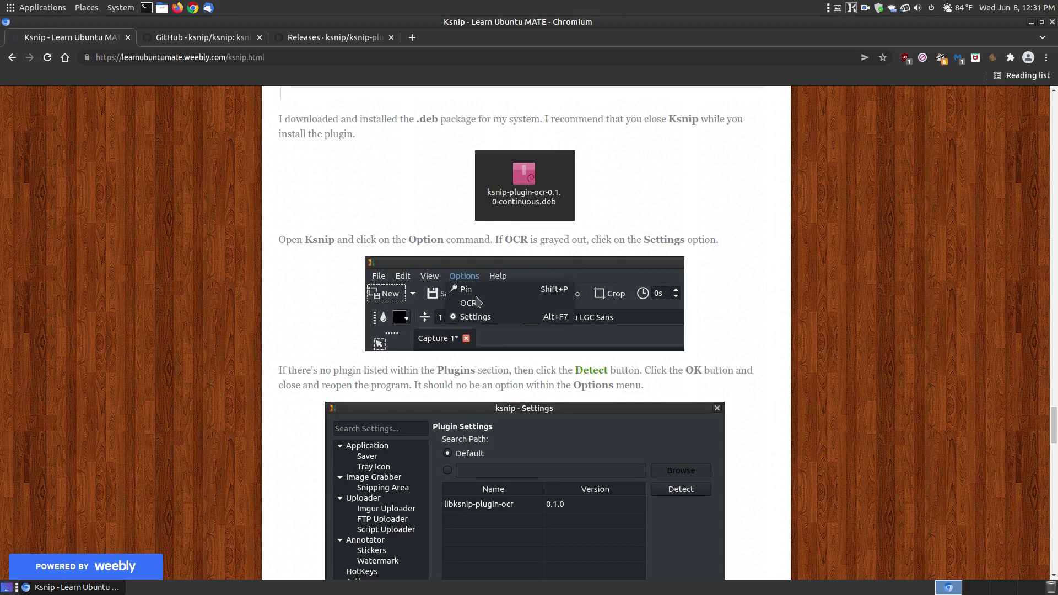
scroll(477, 301, down, 3)
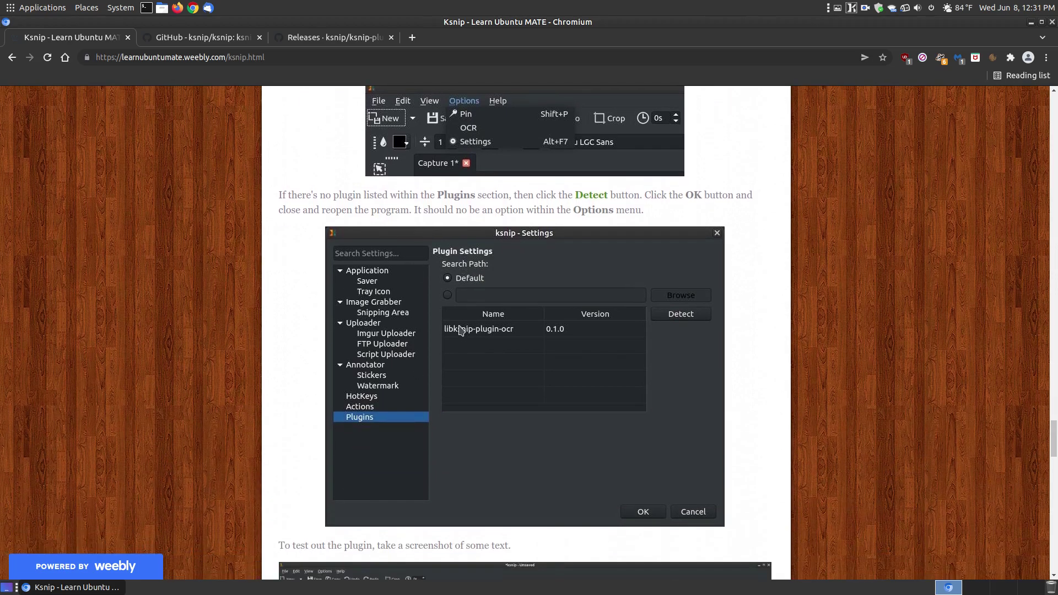
Minimize Chromium and capture the whole current screen into a new Capture 6 tab.
click(1030, 23)
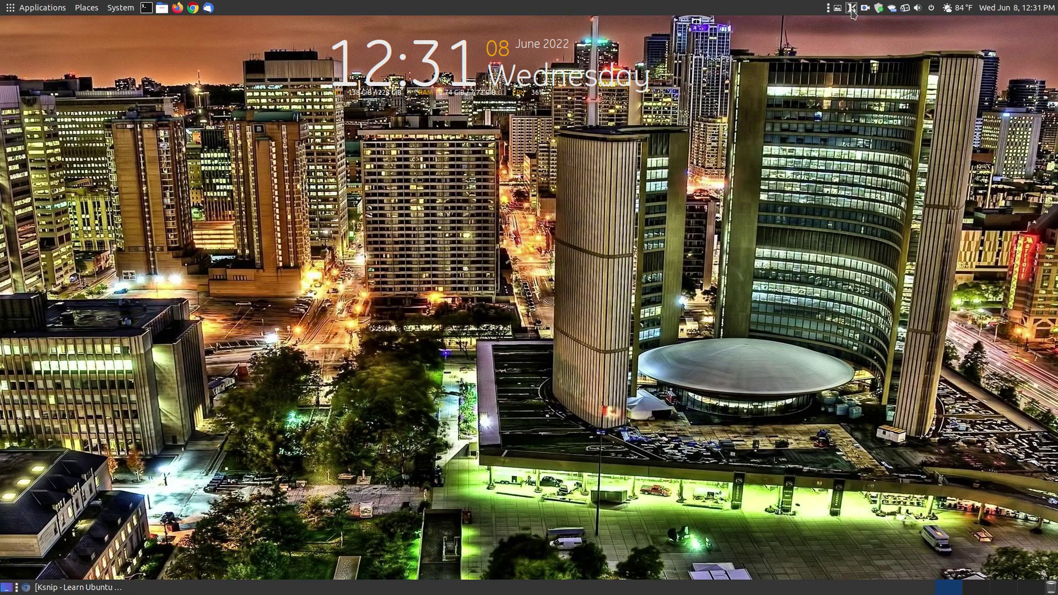
click(850, 8)
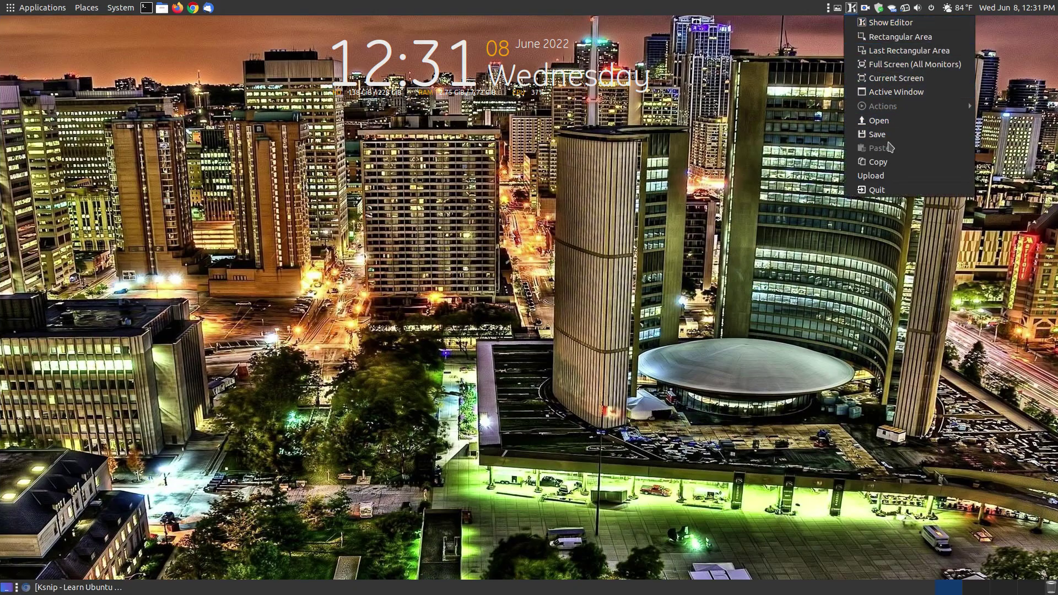
click(901, 79)
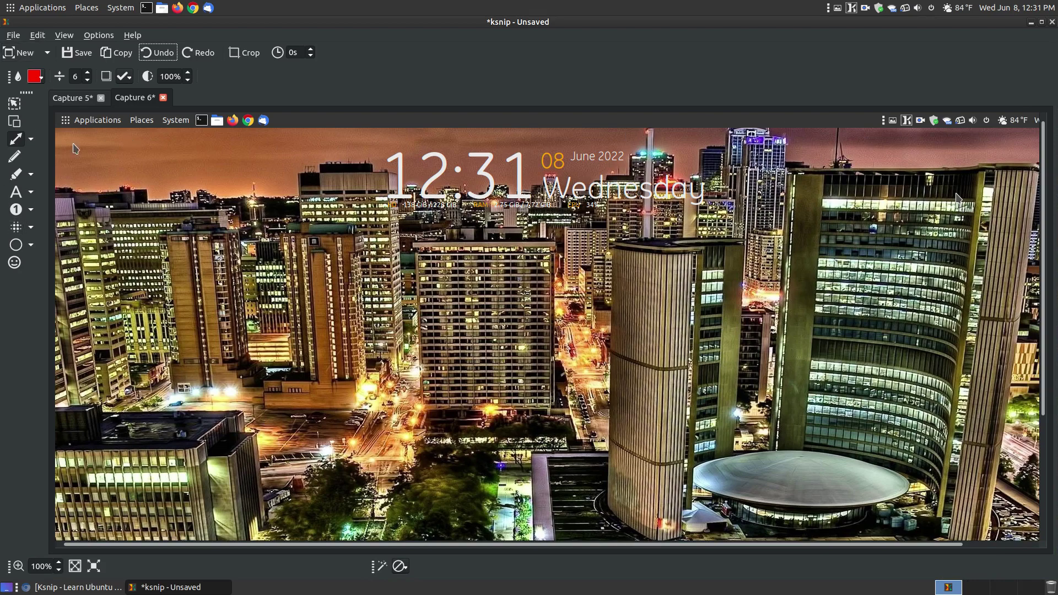
scroll(681, 219, down, 5)
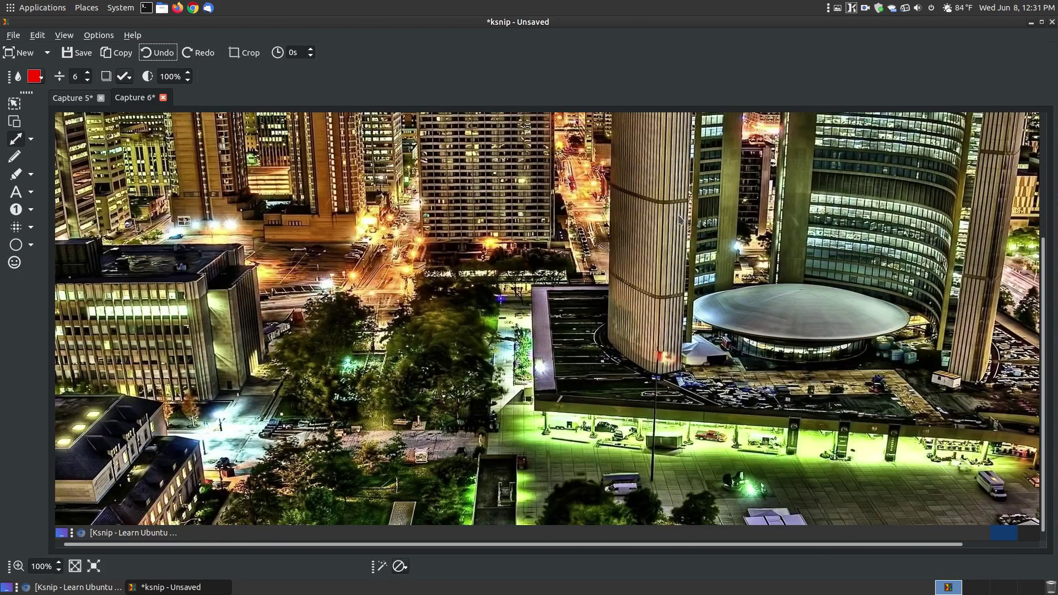
scroll(680, 219, up, 5)
Check in Settings > Plugins that libksnip-plugin-ocr 0.1.0 is detected, then cancel.
click(110, 36)
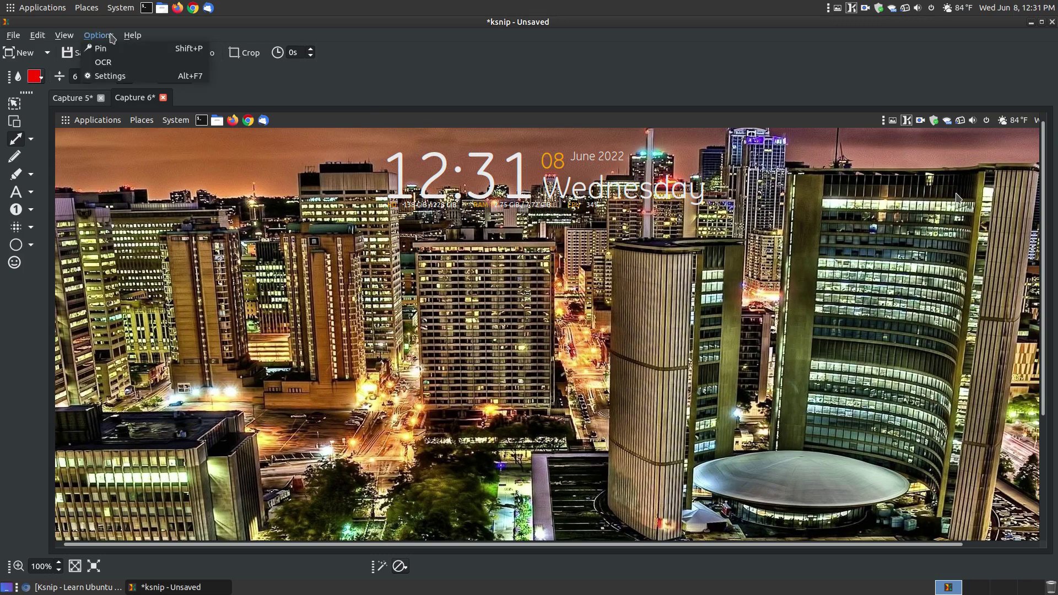
click(112, 77)
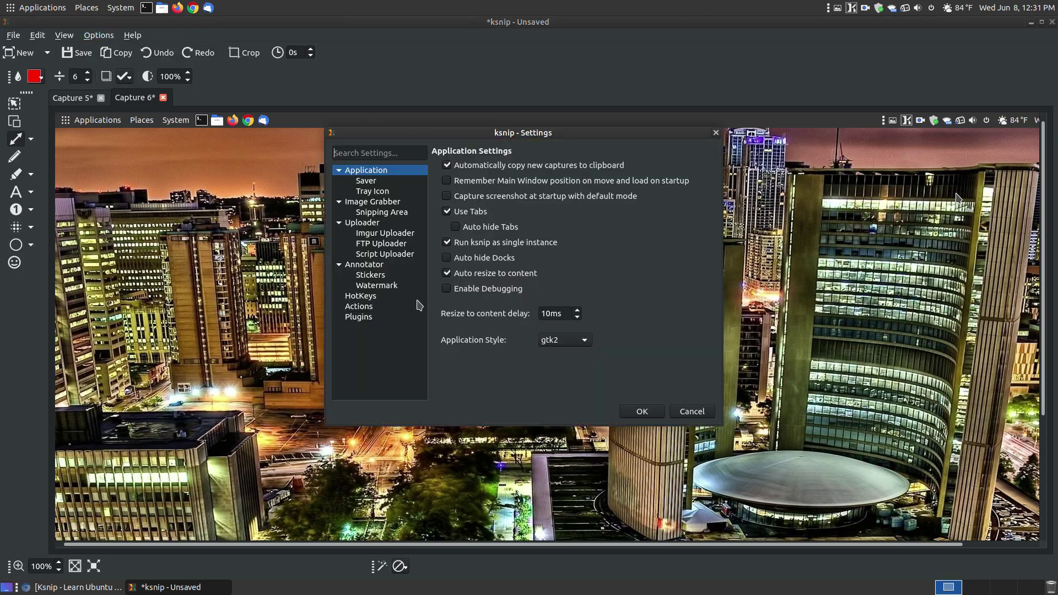
click(359, 317)
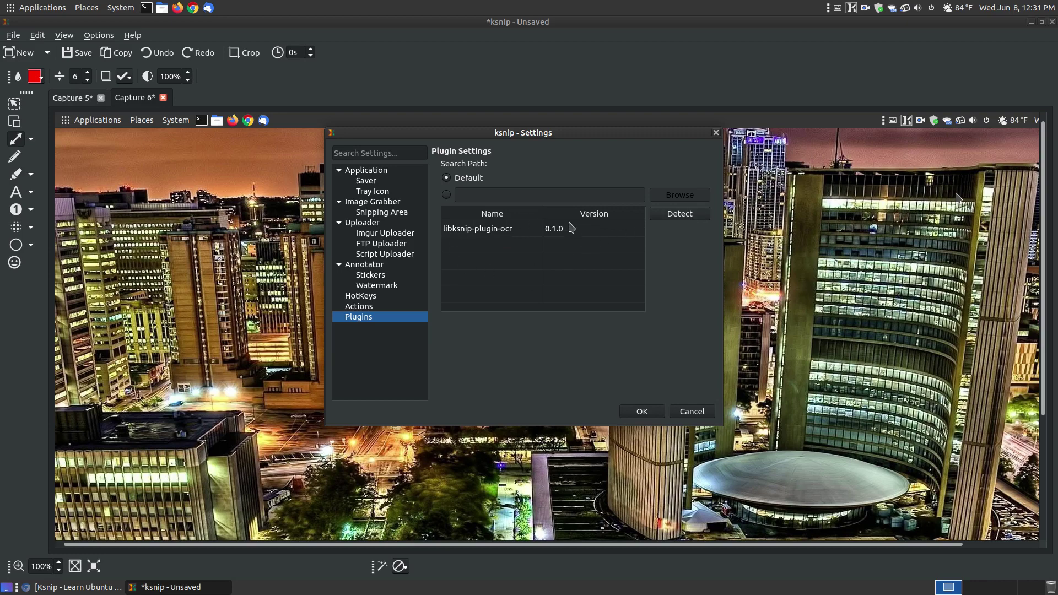
click(480, 231)
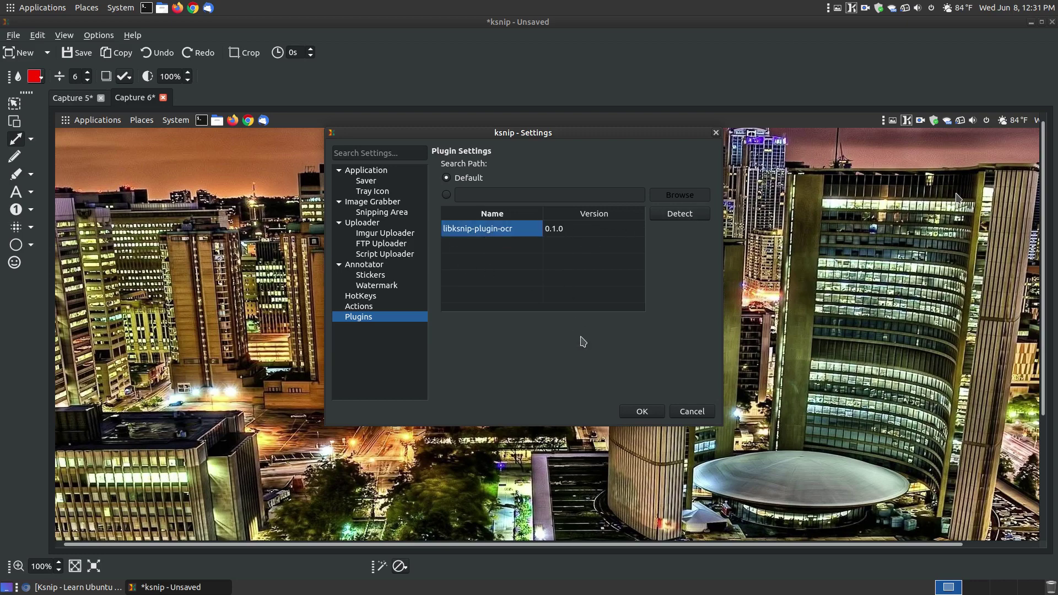
click(682, 414)
click(92, 34)
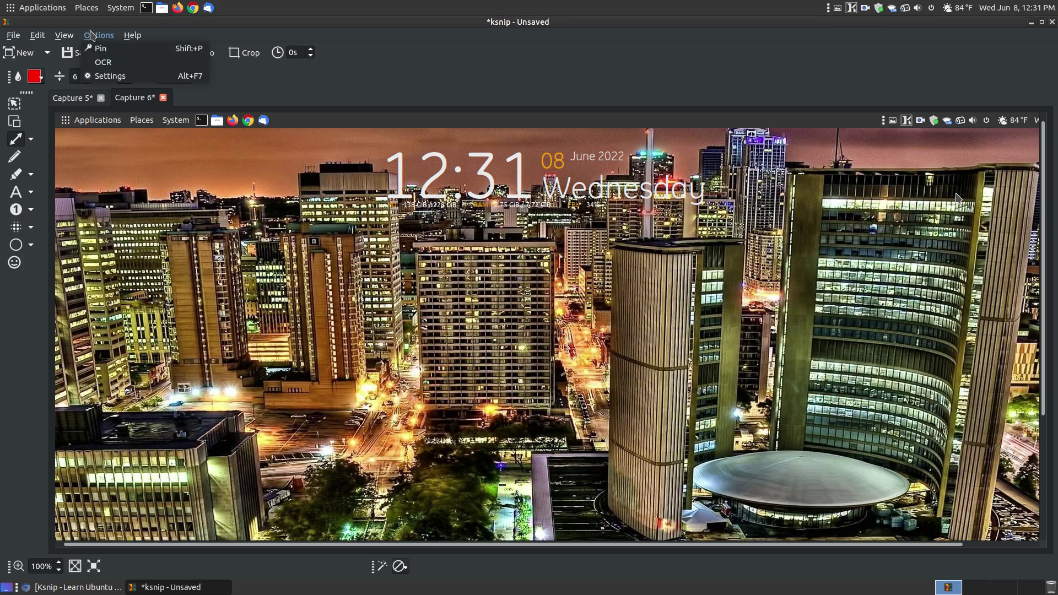
mouse_move(15, 37)
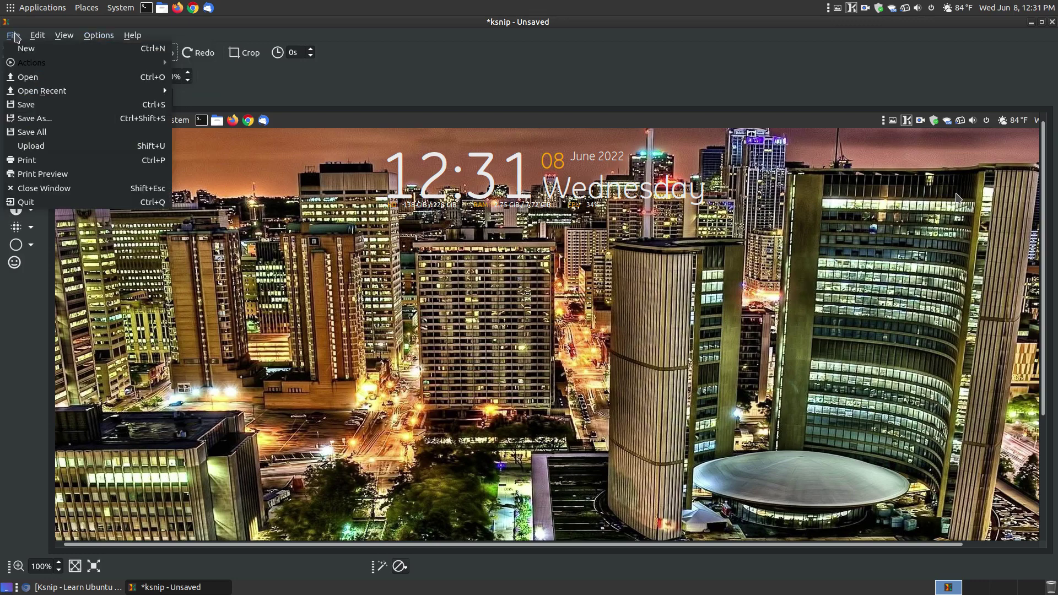
mouse_move(83, 37)
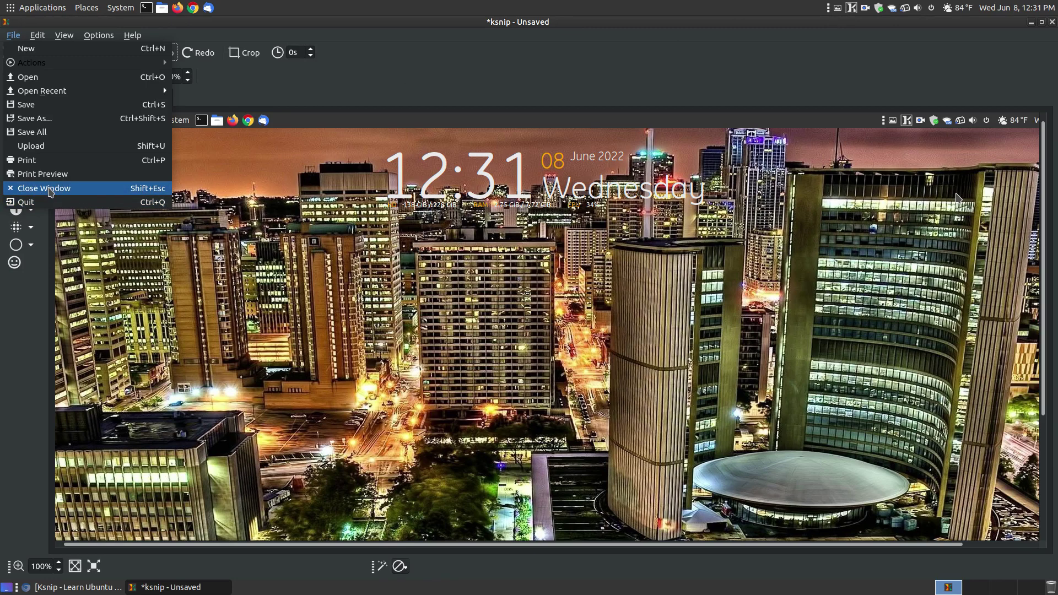
click(50, 190)
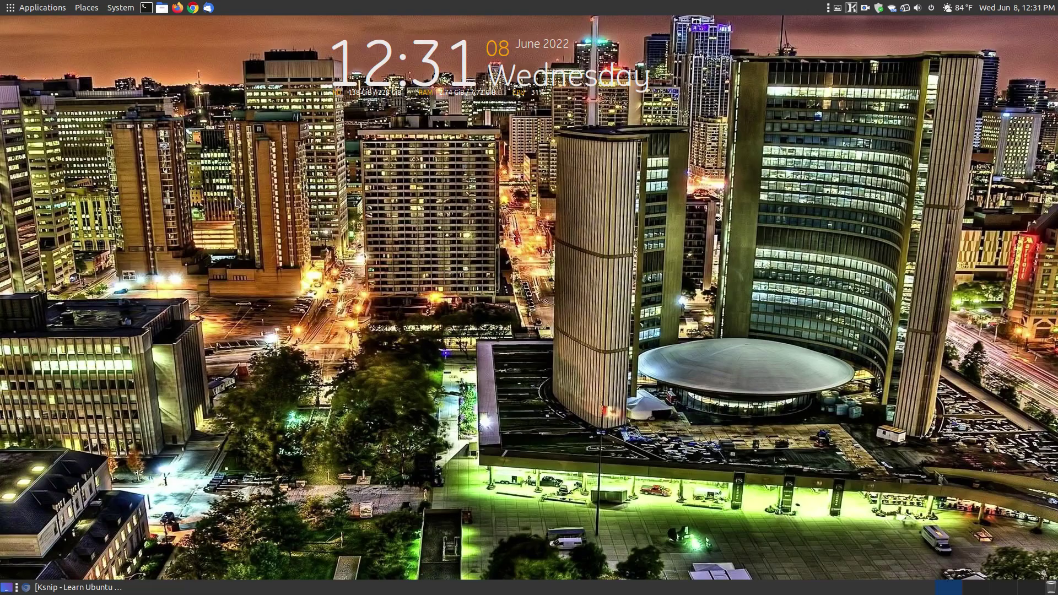
click(852, 8)
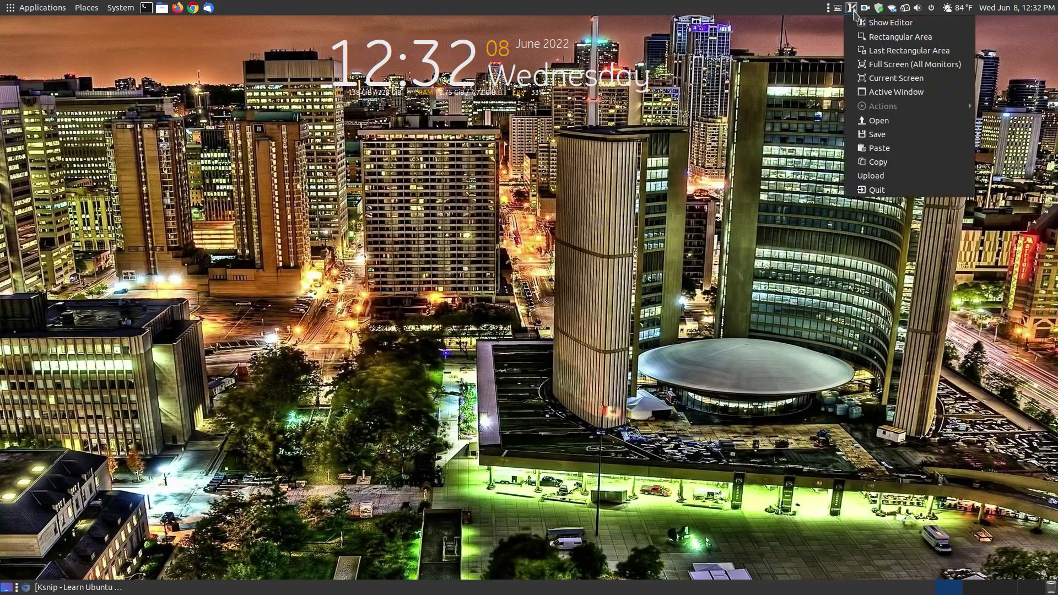
click(865, 23)
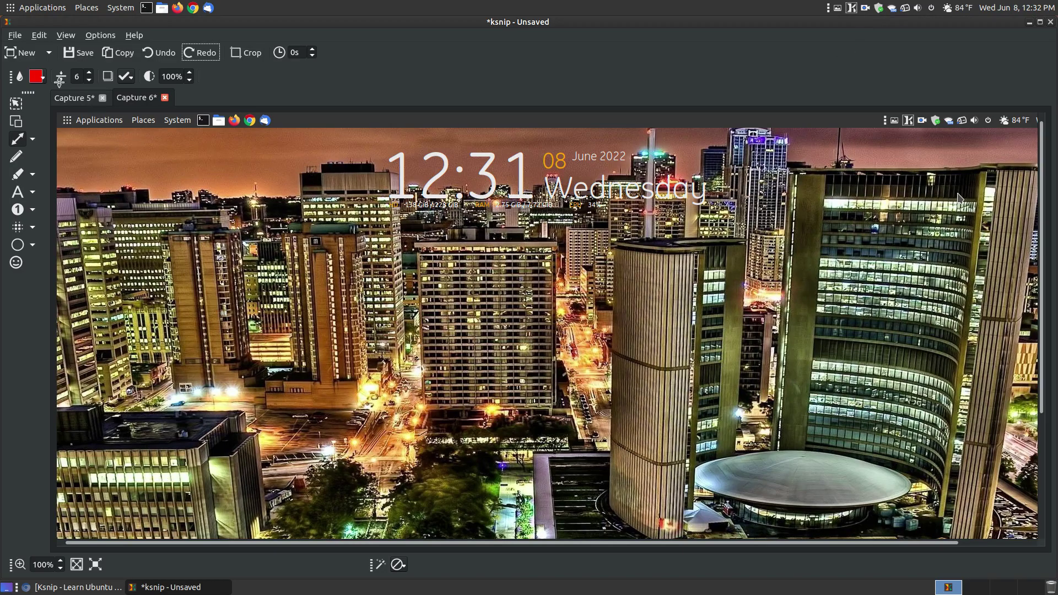
click(15, 37)
click(595, 35)
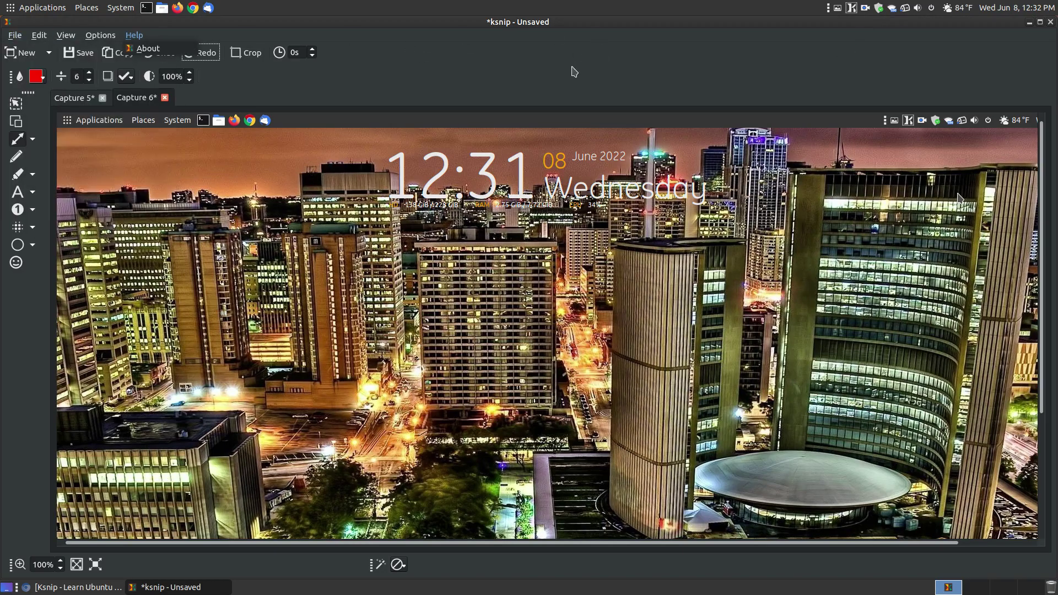
click(38, 37)
mouse_move(16, 35)
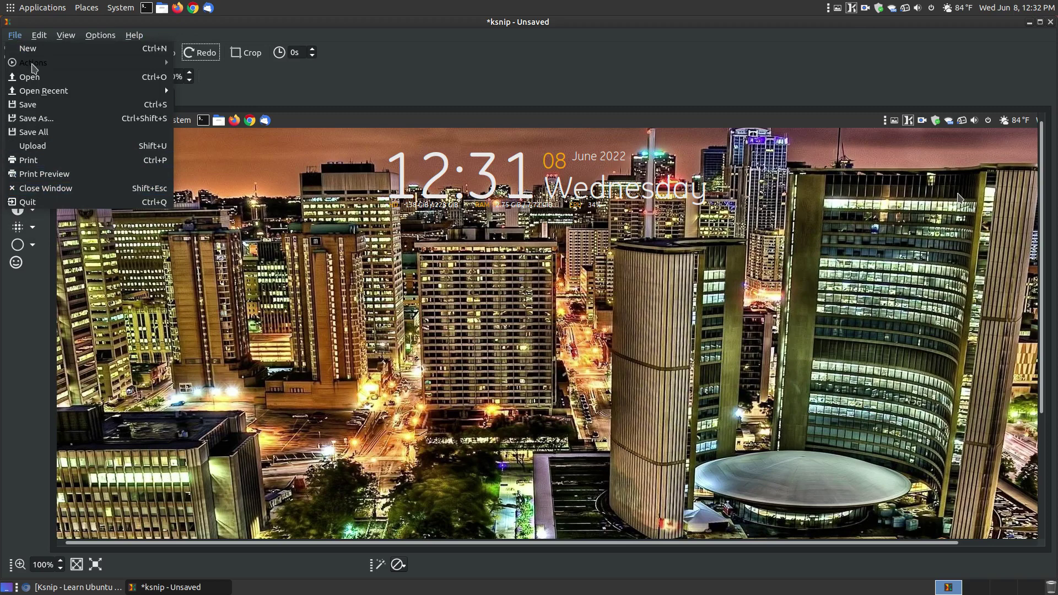
click(14, 37)
click(13, 36)
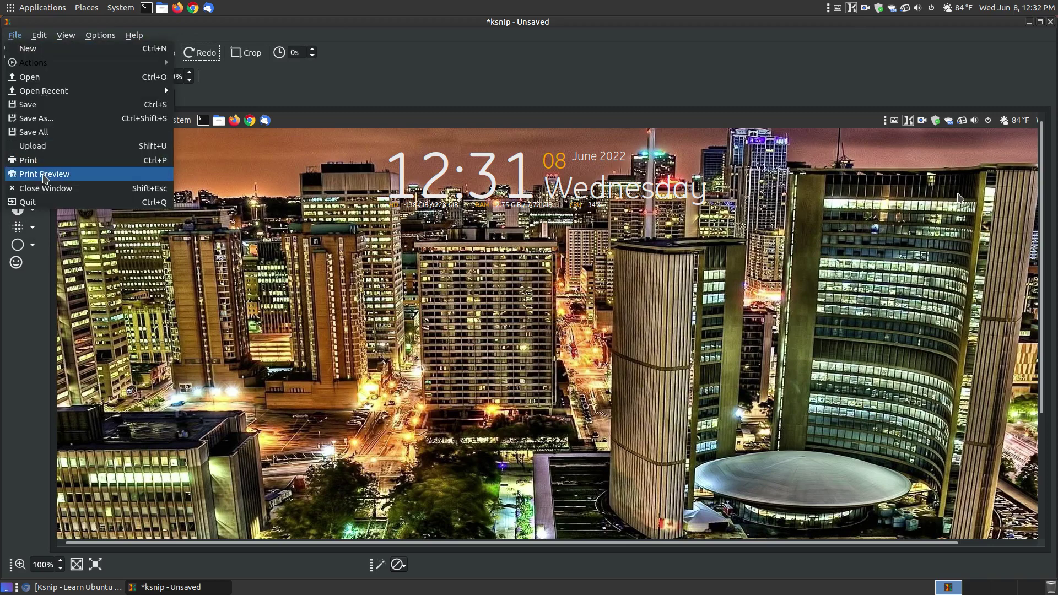
key(Escape)
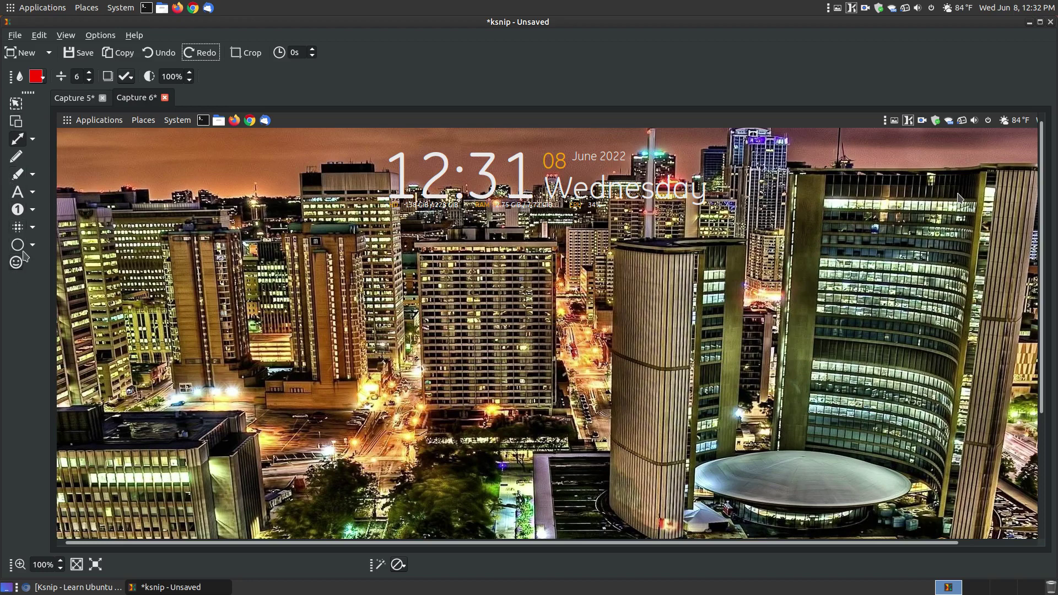
click(32, 139)
click(38, 153)
drag(538, 395, 490, 212)
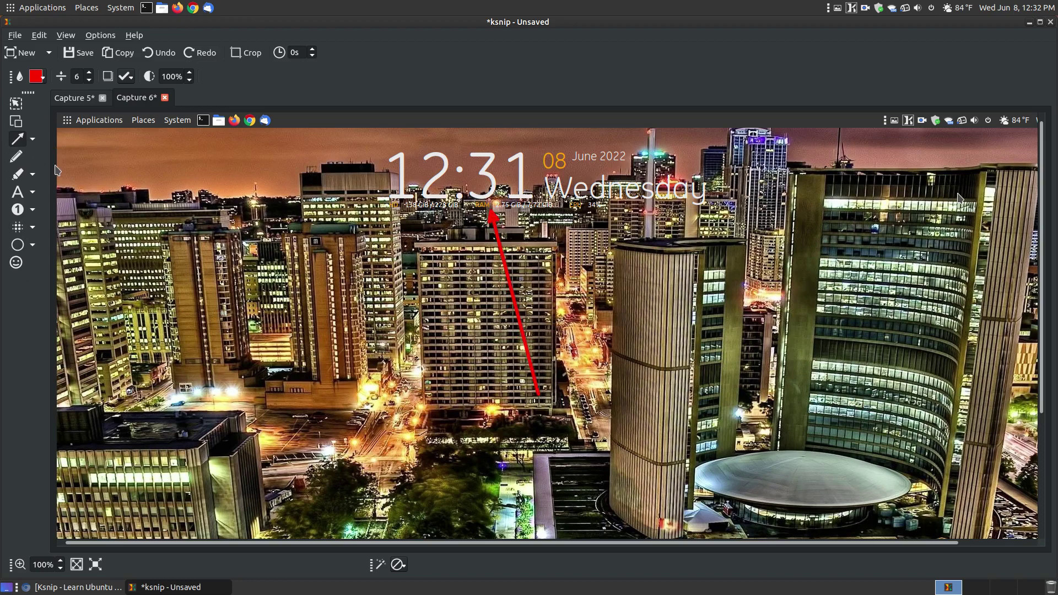
click(32, 140)
click(41, 171)
mouse_move(67, 332)
mouse_down()
mouse_move(1036, 308)
mouse_move(1030, 334)
mouse_up()
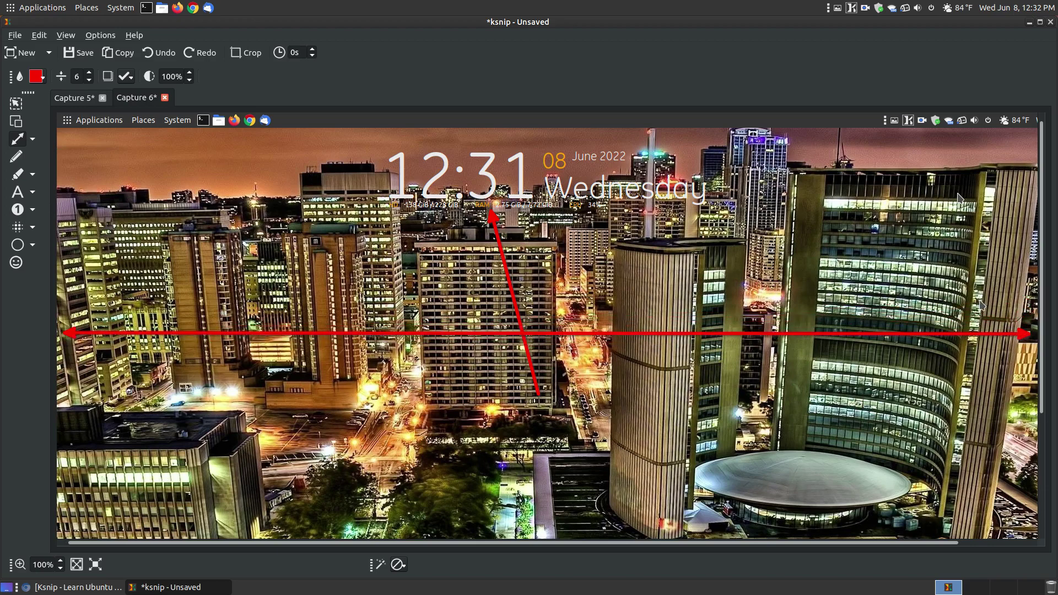
click(32, 139)
click(41, 198)
drag(398, 206, 710, 204)
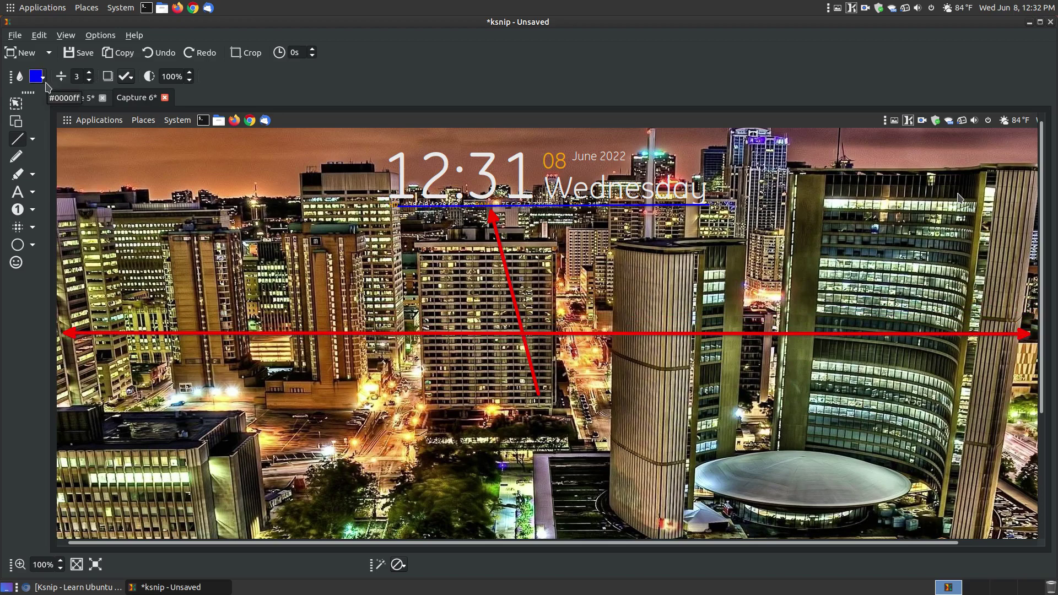
click(15, 158)
mouse_move(122, 149)
mouse_down()
mouse_move(220, 207)
mouse_move(226, 226)
mouse_move(302, 201)
mouse_up()
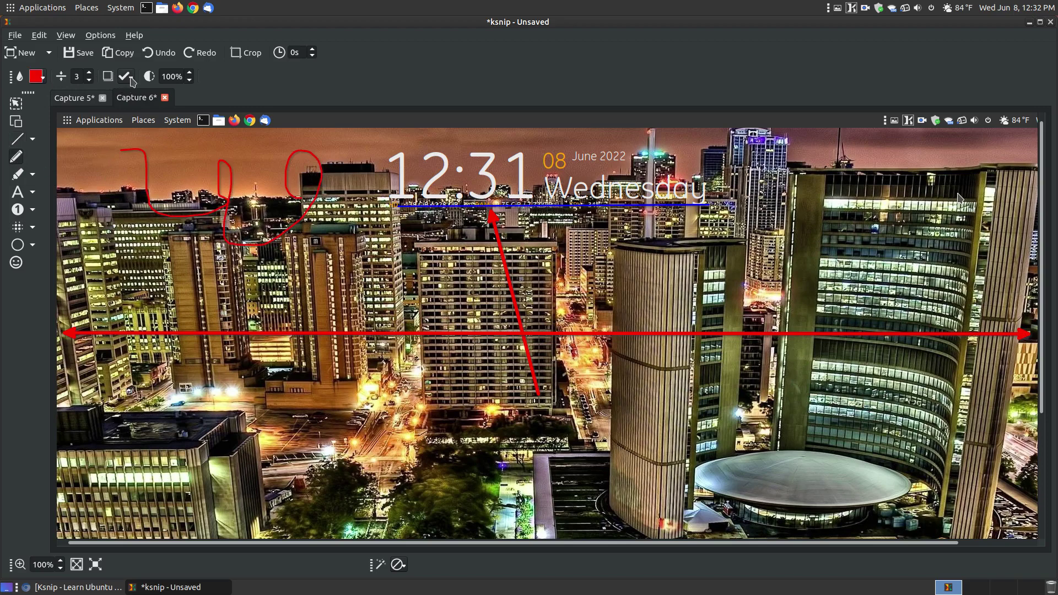
click(147, 59)
click(147, 59)
Undo the two red arrows and highlight the 12:31 Wednesday clock in yellow, freehand and rectangular.
click(147, 58)
click(147, 58)
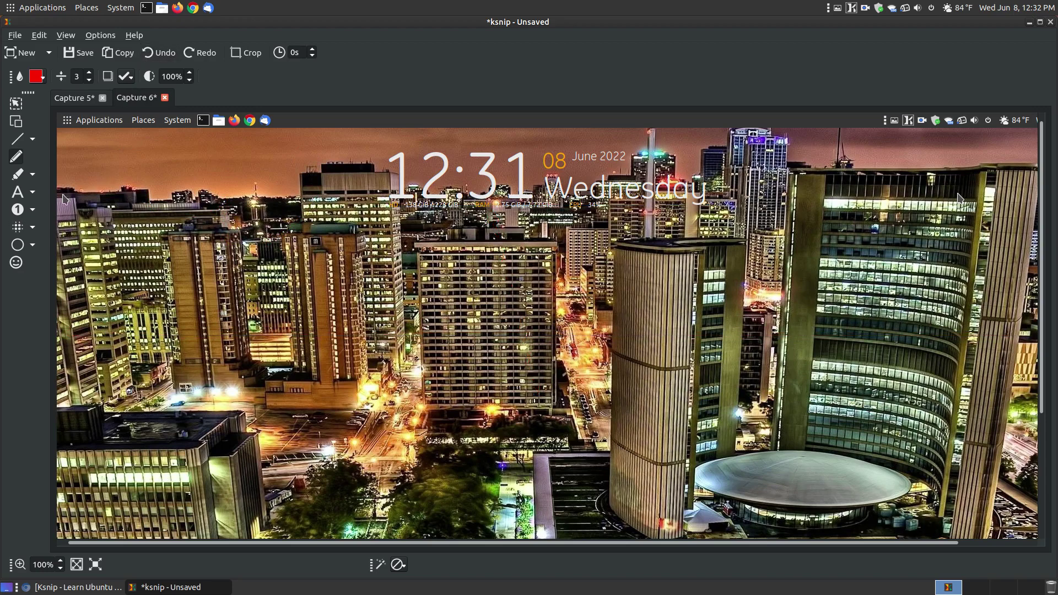
click(27, 176)
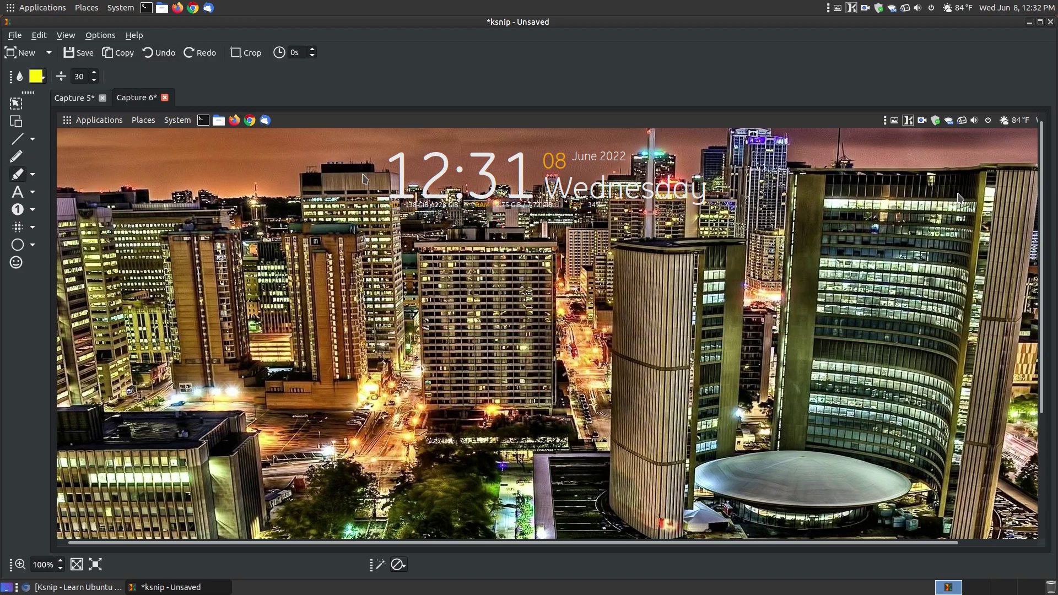
mouse_move(365, 178)
mouse_down()
mouse_move(627, 174)
mouse_move(457, 201)
mouse_up()
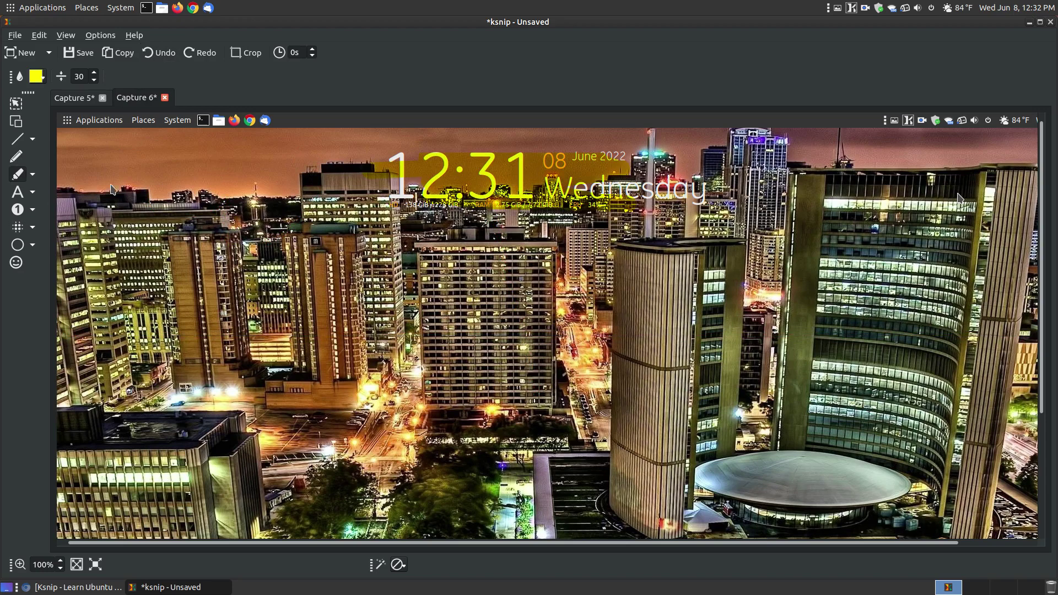
click(33, 175)
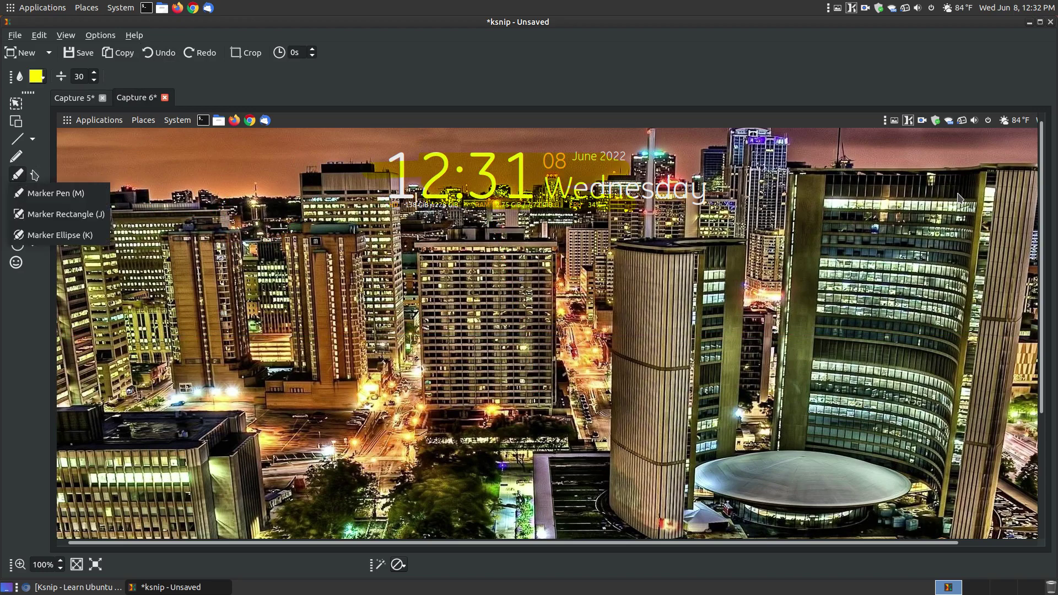
click(58, 215)
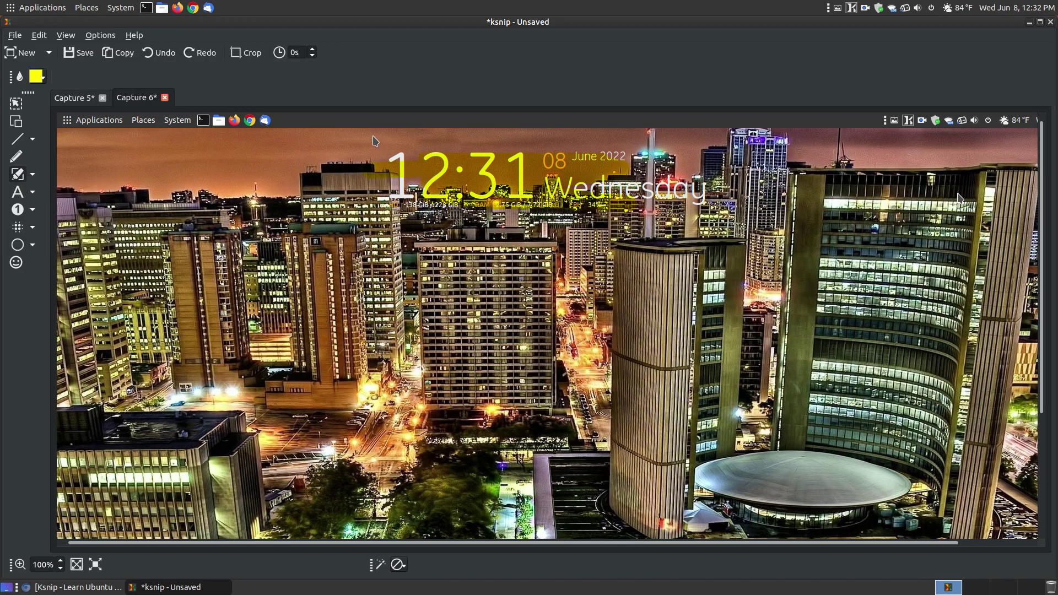
mouse_move(373, 141)
mouse_down()
mouse_move(550, 198)
mouse_move(715, 219)
mouse_up()
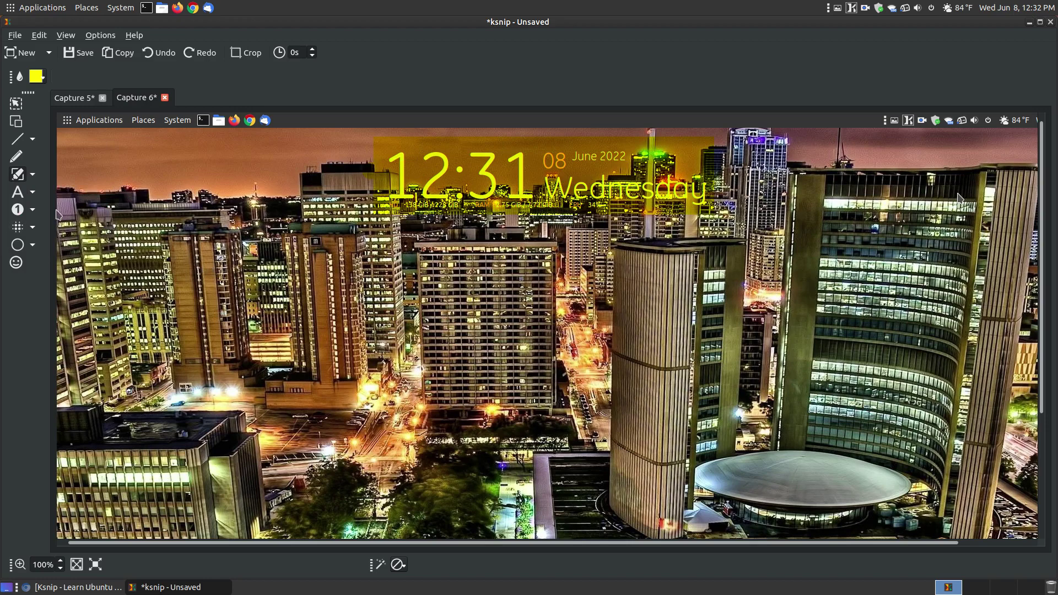
Highlight an ellipse over the central buildings, then undo the yellow highlighter marks.
click(33, 174)
click(47, 234)
mouse_move(293, 236)
mouse_down()
mouse_move(428, 310)
mouse_move(656, 463)
mouse_up()
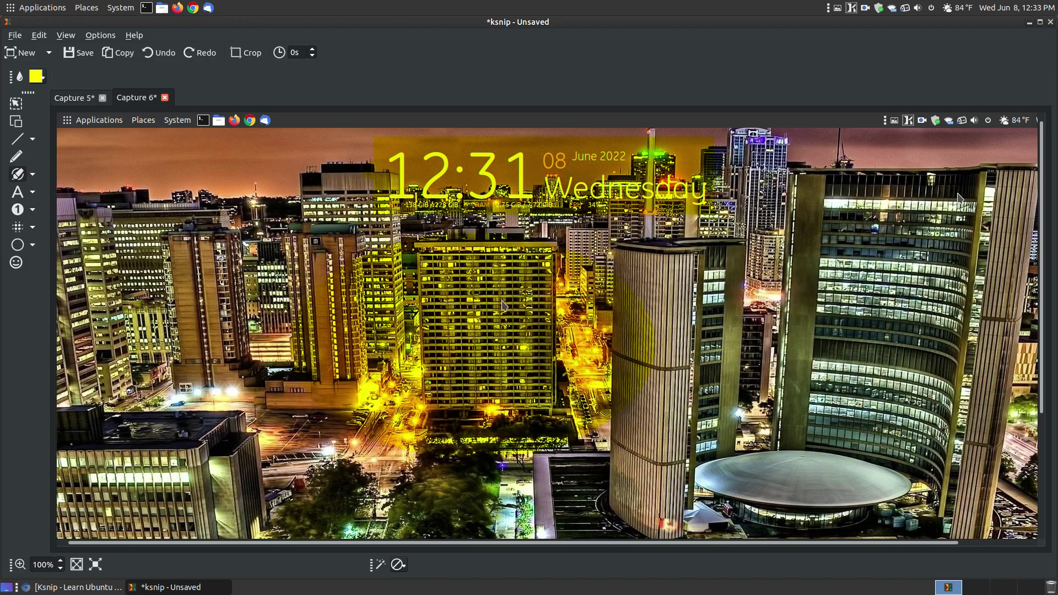
click(156, 52)
click(156, 53)
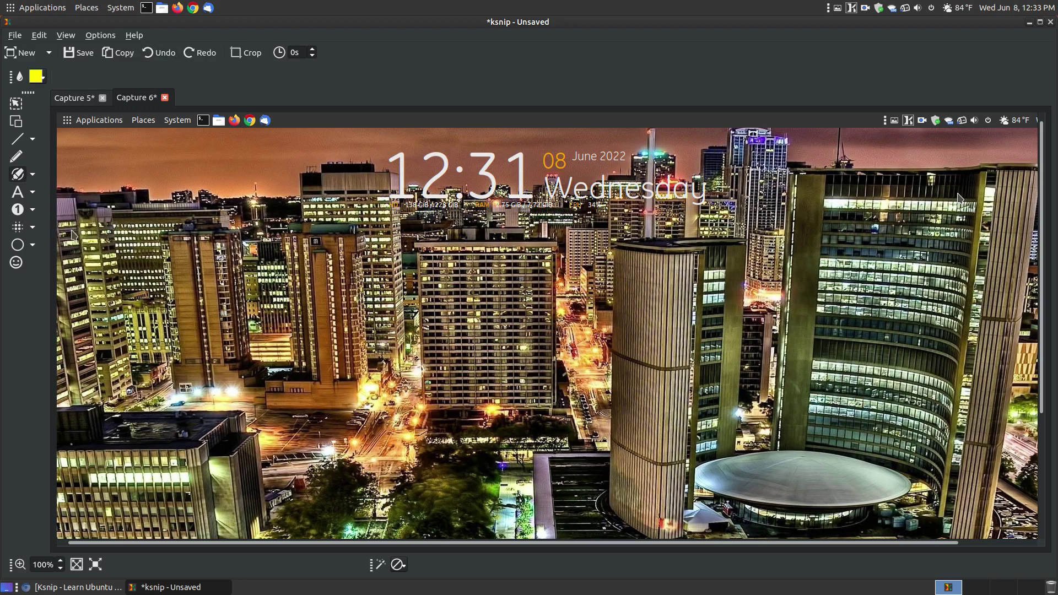
click(33, 192)
click(42, 209)
click(104, 161)
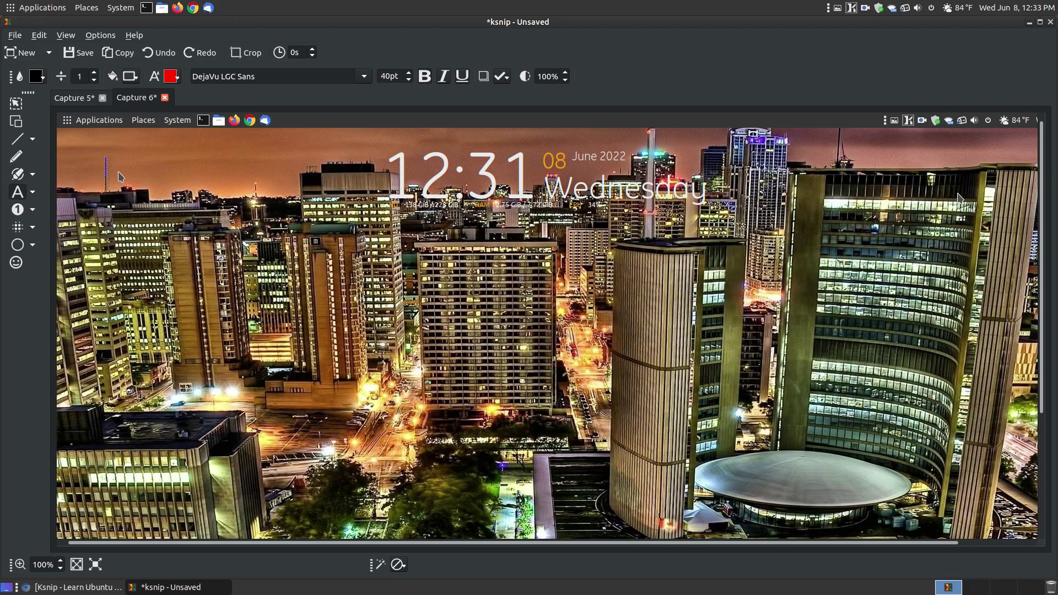
text(text)
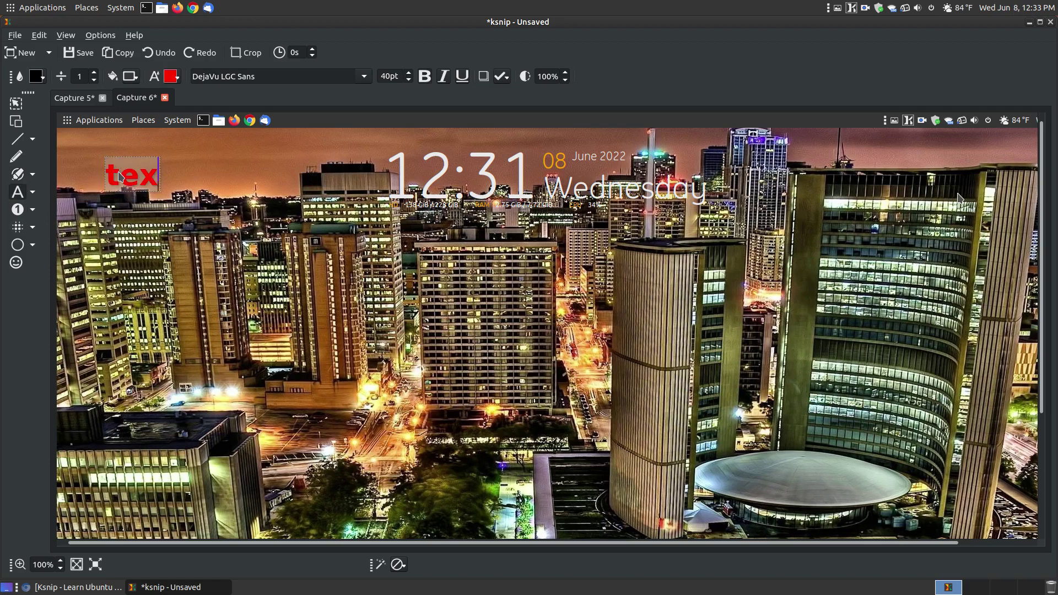
click(32, 193)
click(42, 231)
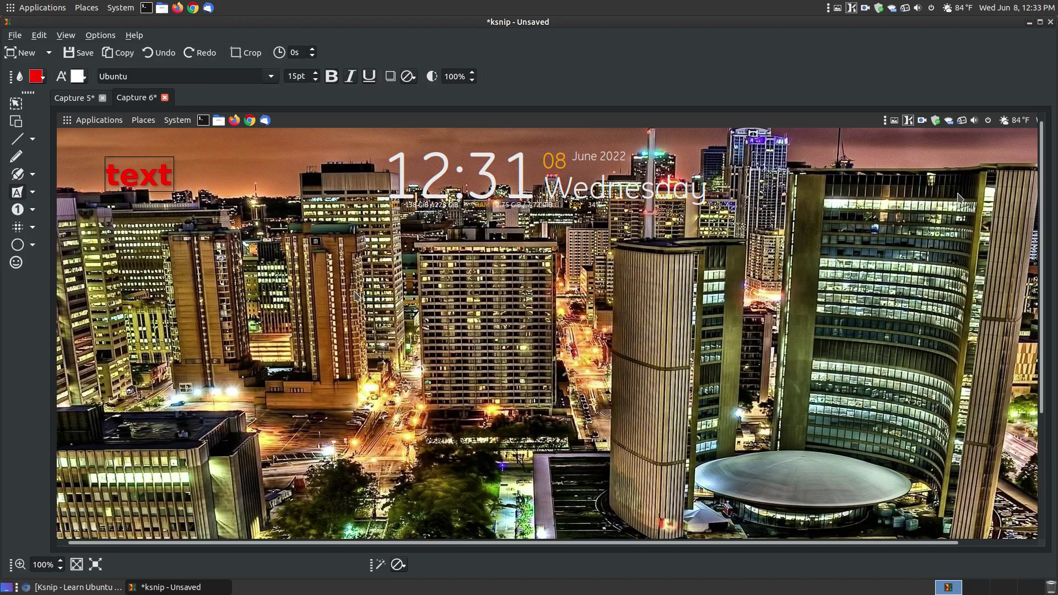
drag(355, 295, 408, 210)
text(text)
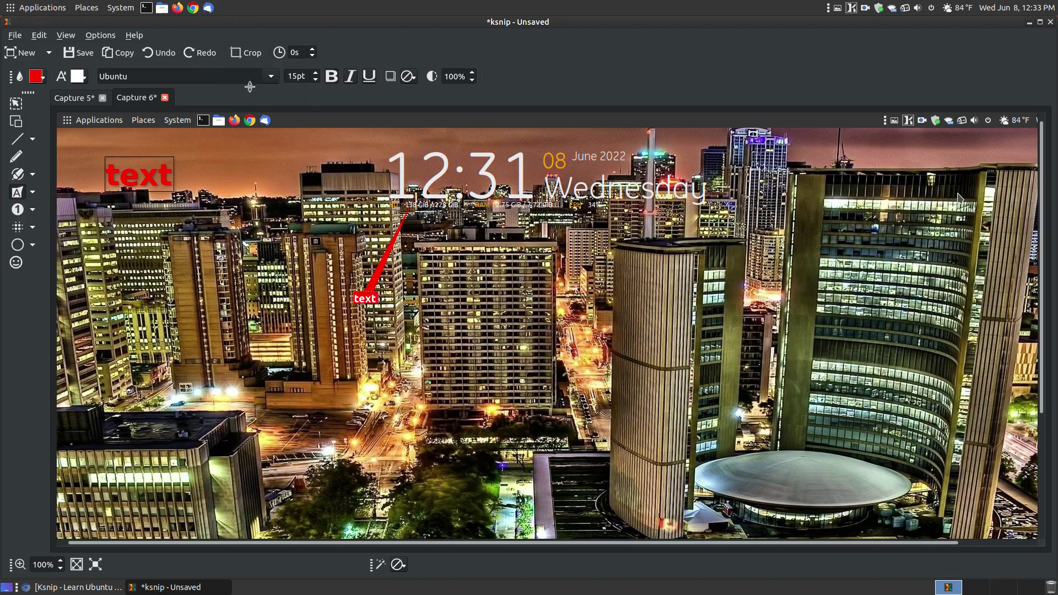
click(31, 193)
click(54, 252)
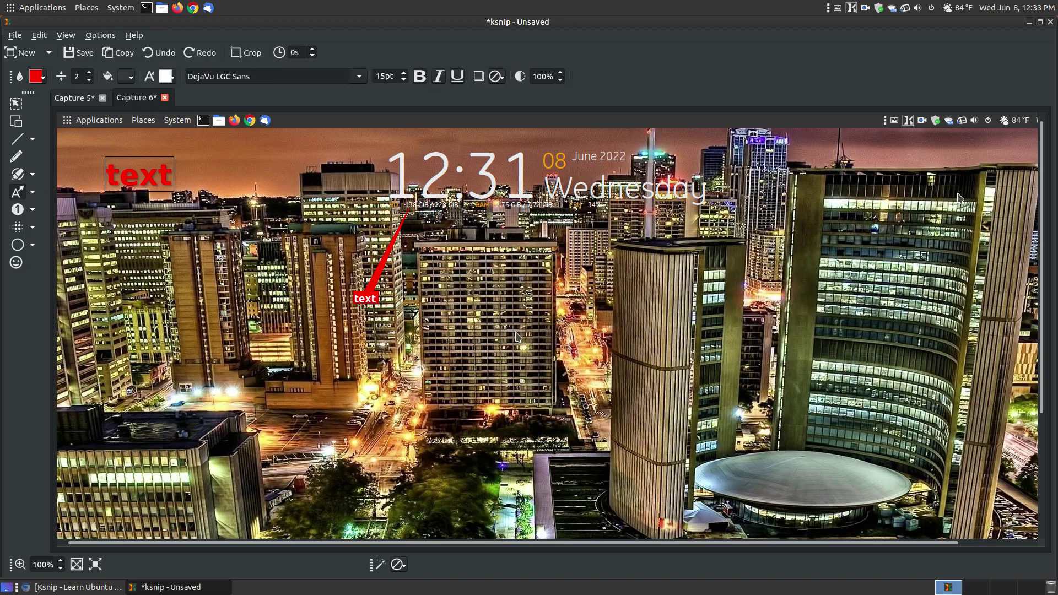
drag(521, 331, 475, 224)
text(text)
key(ctrl+z)
key(ctrl+z)
key(ctrl+z)
key(ctrl+z)
key(ctrl+z)
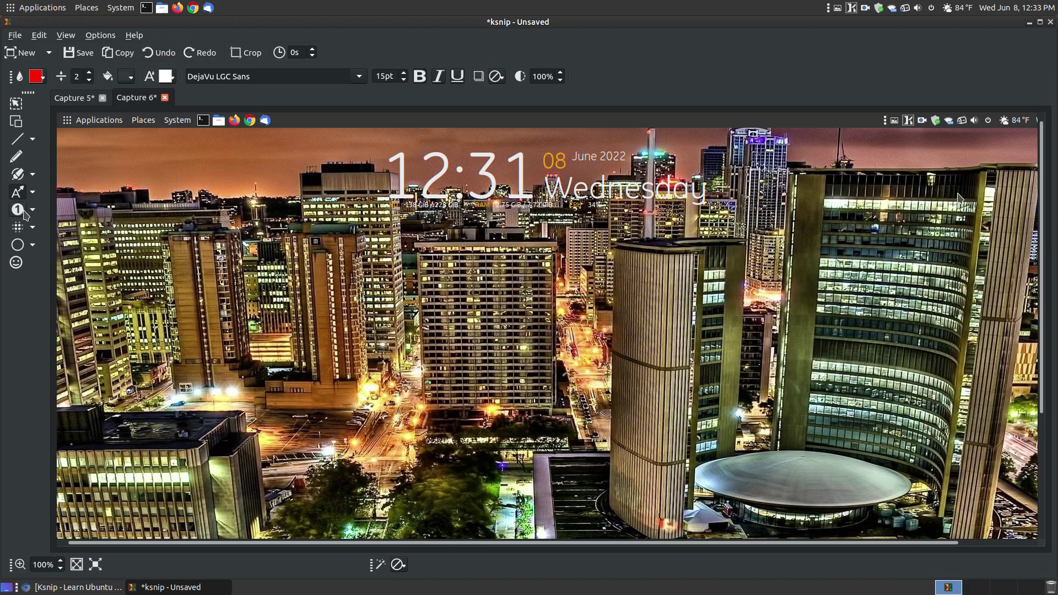
drag(380, 174, 385, 158)
click(159, 52)
click(18, 209)
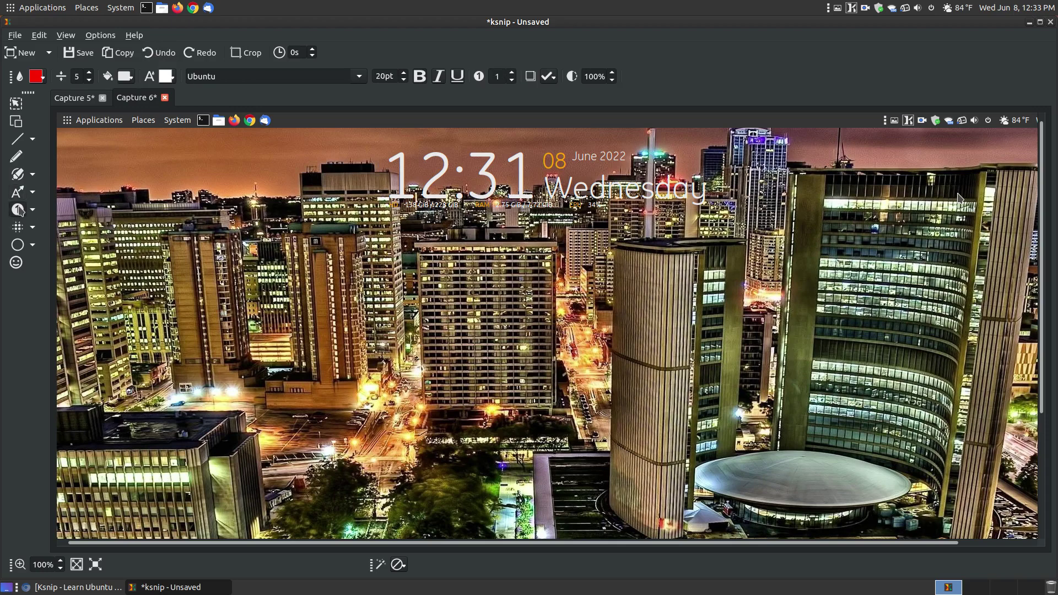
click(361, 175)
click(642, 151)
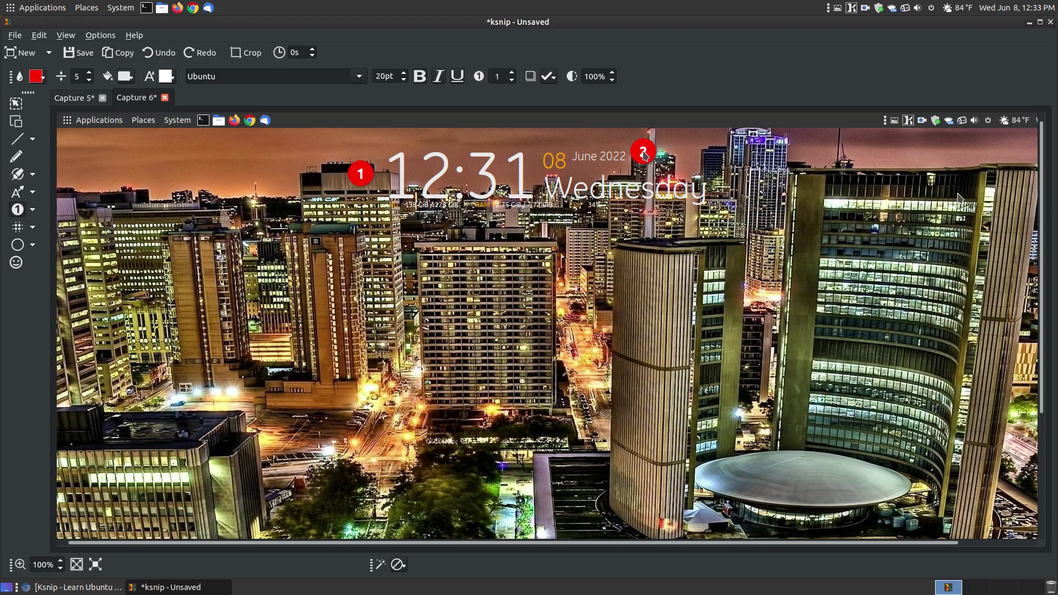
click(715, 202)
click(802, 485)
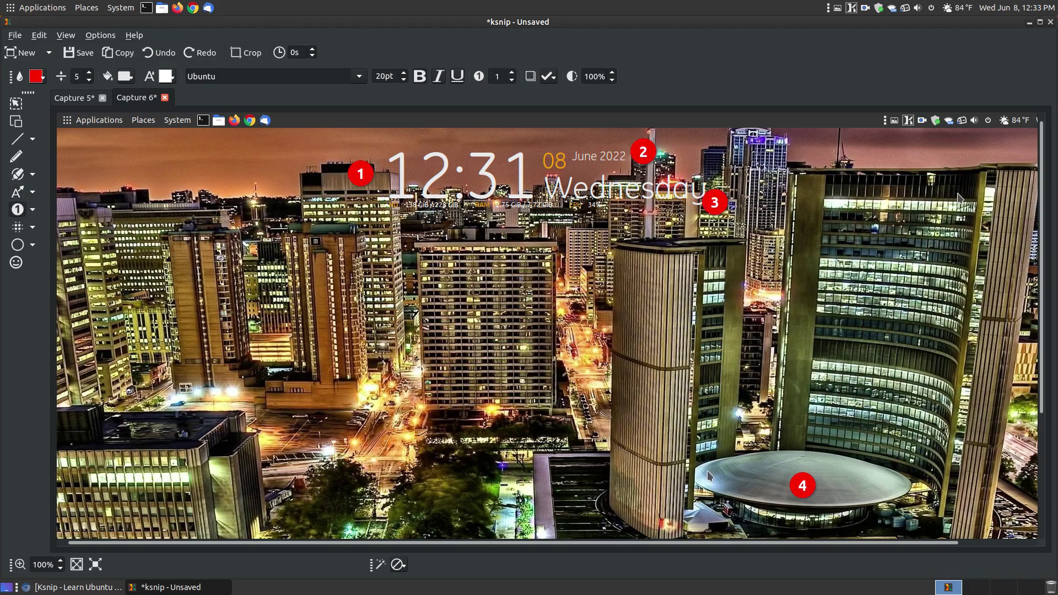
click(166, 448)
click(156, 54)
click(156, 54)
click(156, 54)
click(156, 53)
click(156, 54)
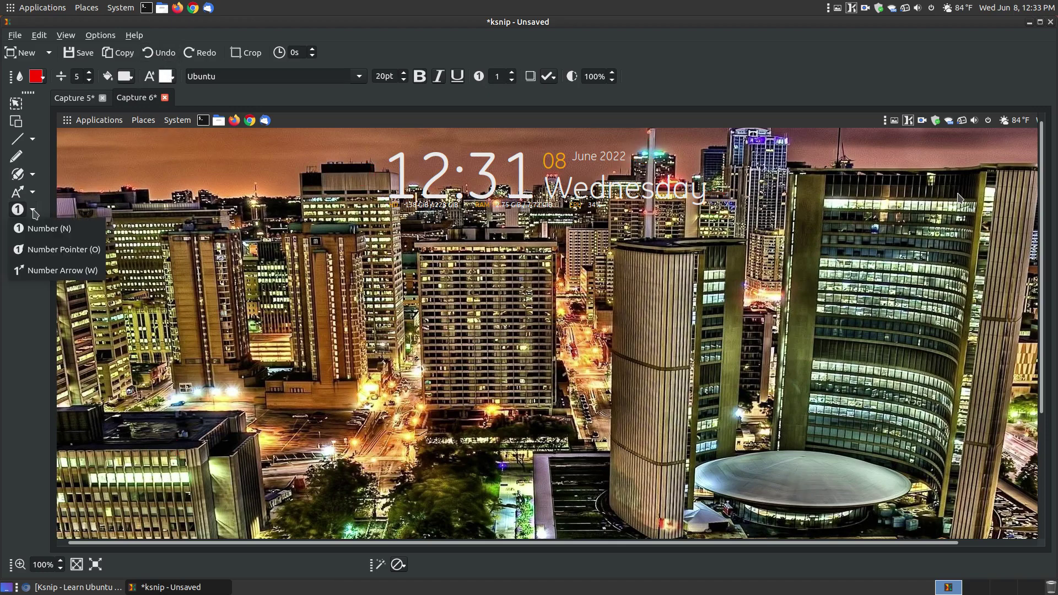
click(32, 210)
click(58, 249)
drag(298, 244, 400, 207)
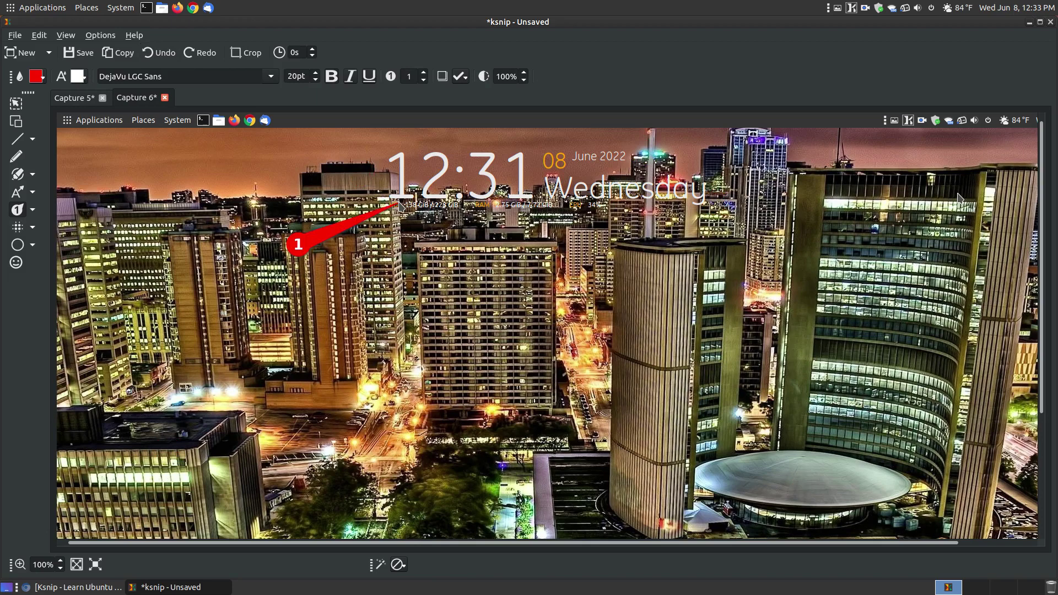
drag(827, 299, 697, 199)
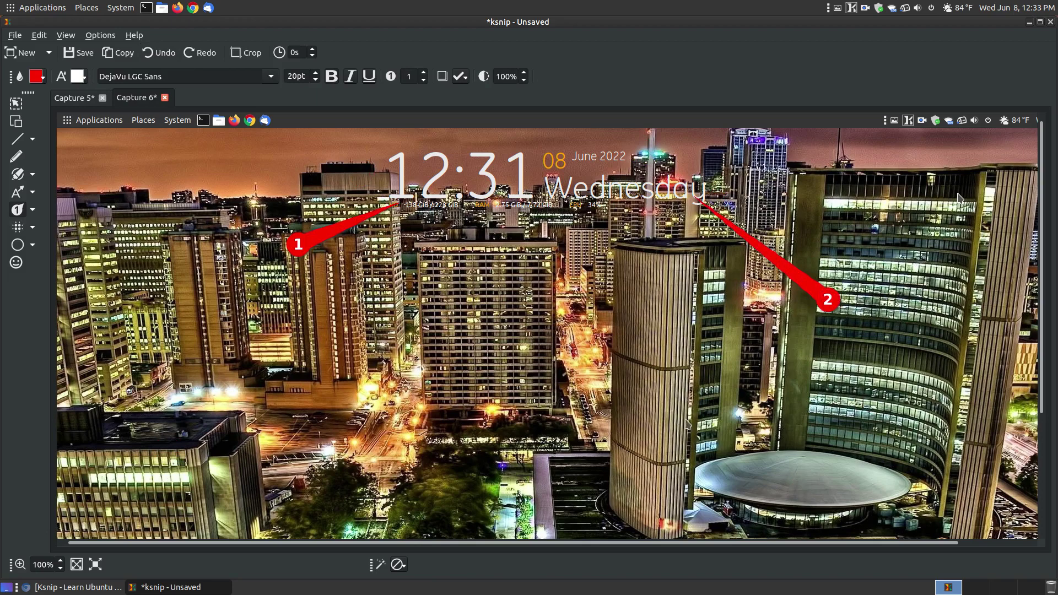
click(633, 383)
drag(635, 387, 760, 480)
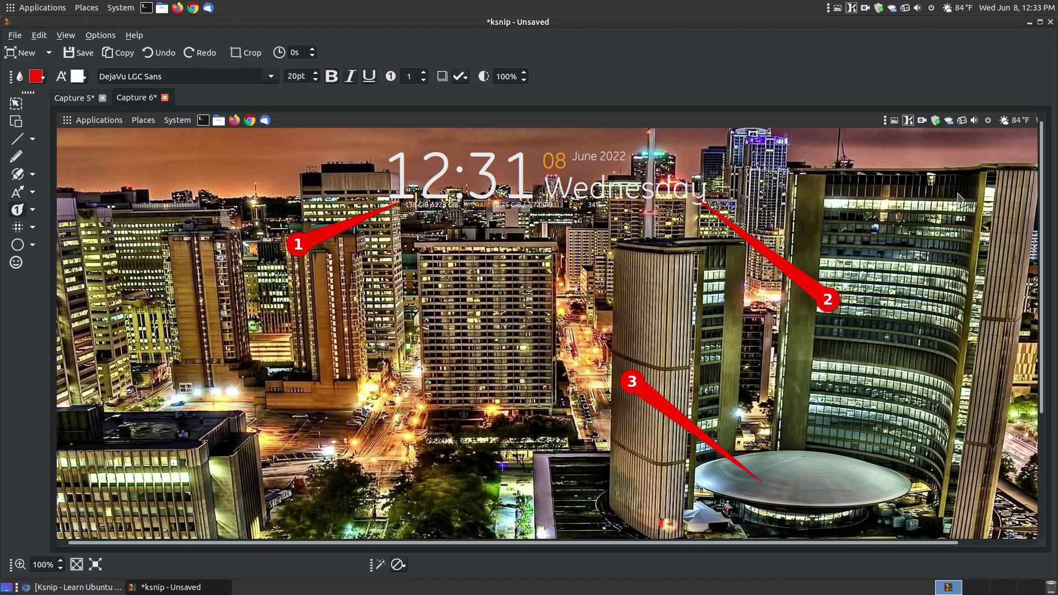
click(156, 56)
click(156, 56)
click(156, 56)
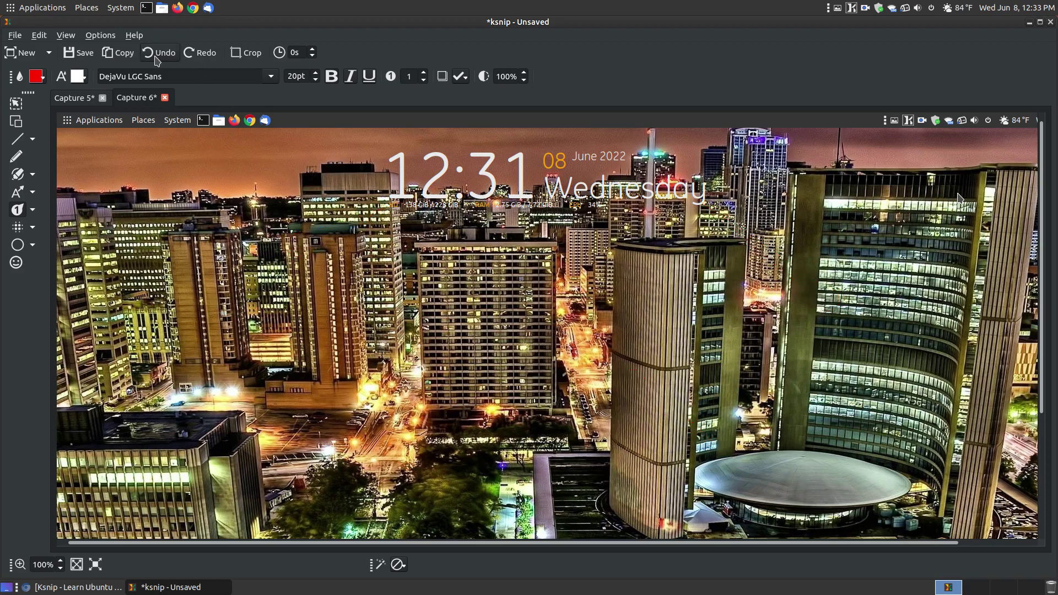
click(32, 209)
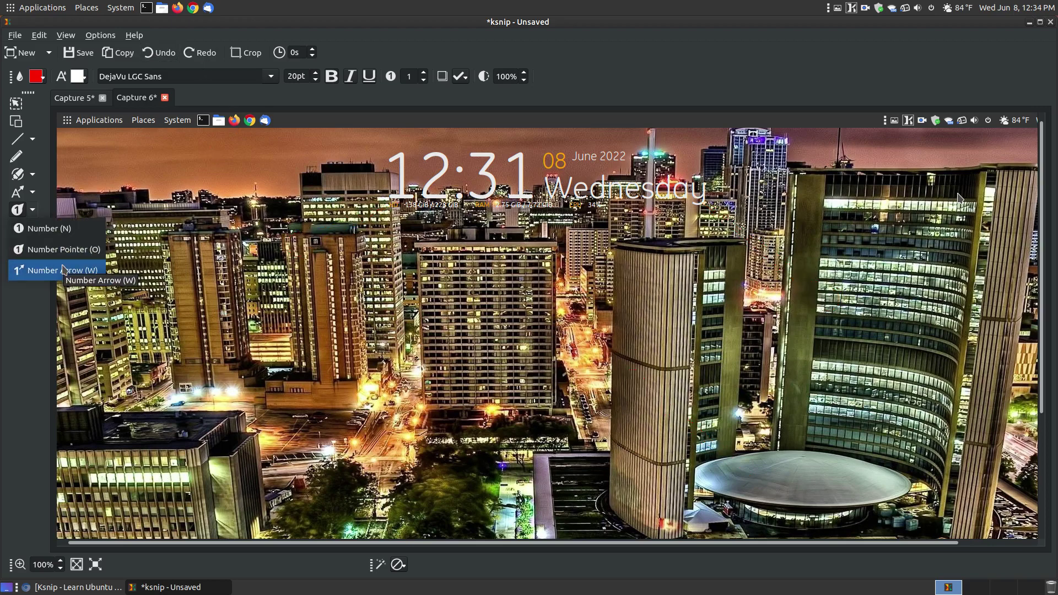
click(43, 210)
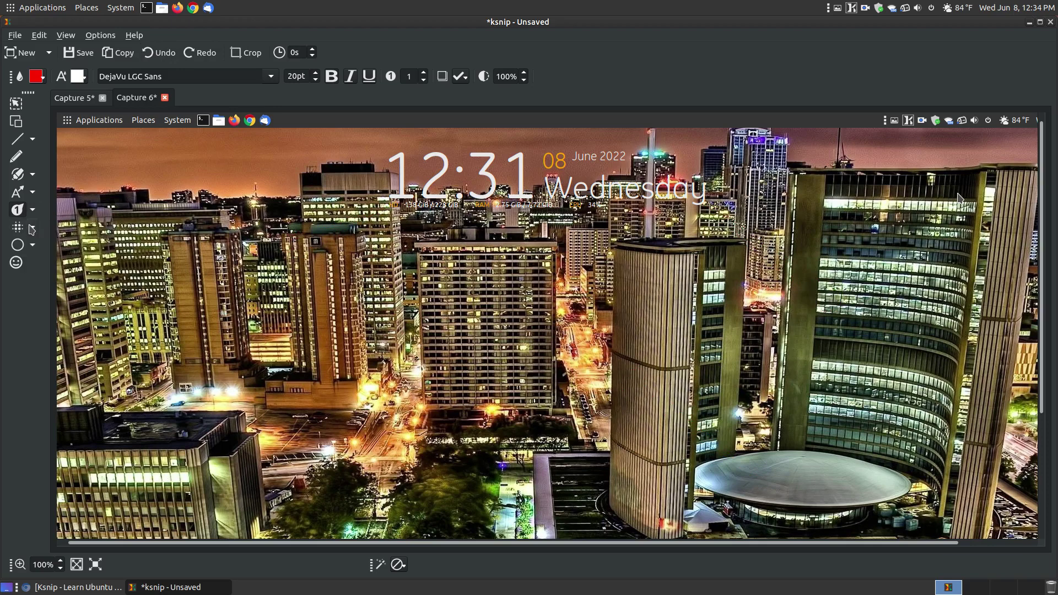
Blur the word Wednesday with the Blur tool.
click(34, 228)
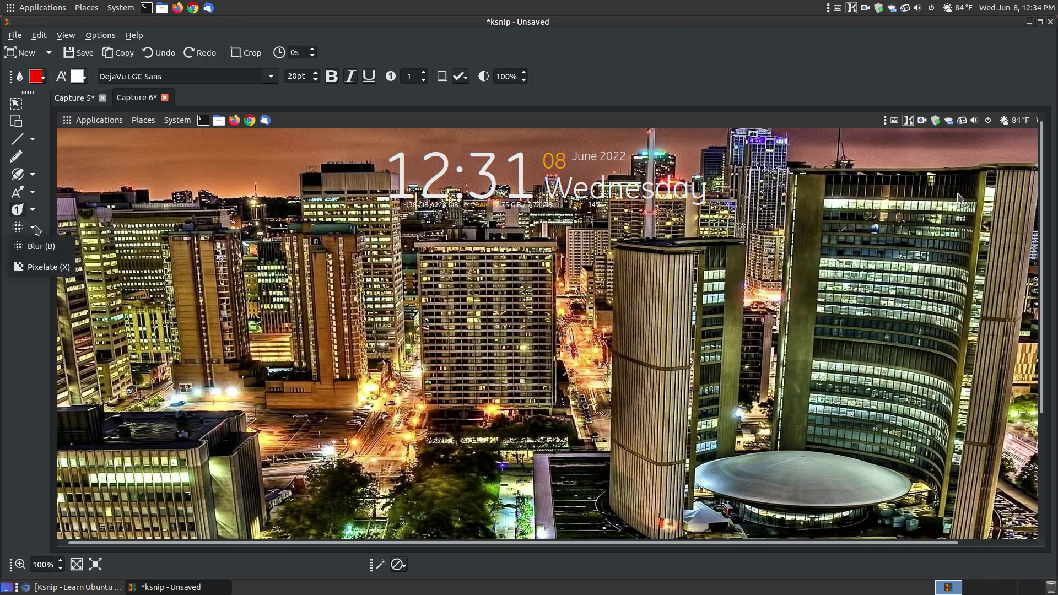
click(47, 245)
drag(538, 173, 724, 216)
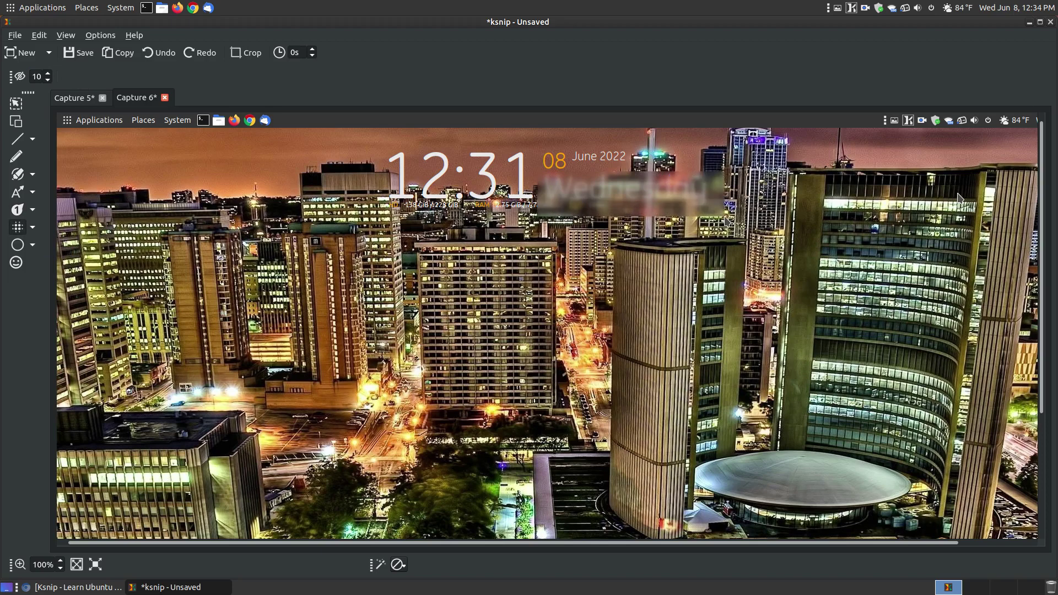
Pixelate the 12:31 clock with the Pixelate tool.
click(32, 228)
click(33, 269)
drag(376, 148, 531, 221)
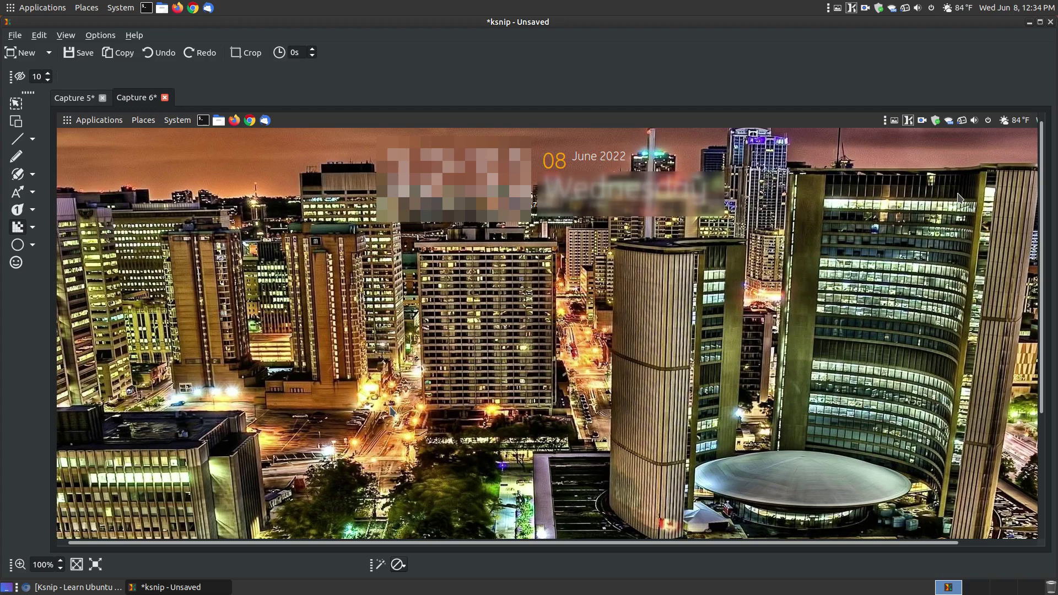
Undo the blur and pixelation, then draw a white rectangle around the clock area.
click(153, 55)
click(153, 54)
click(33, 245)
click(47, 264)
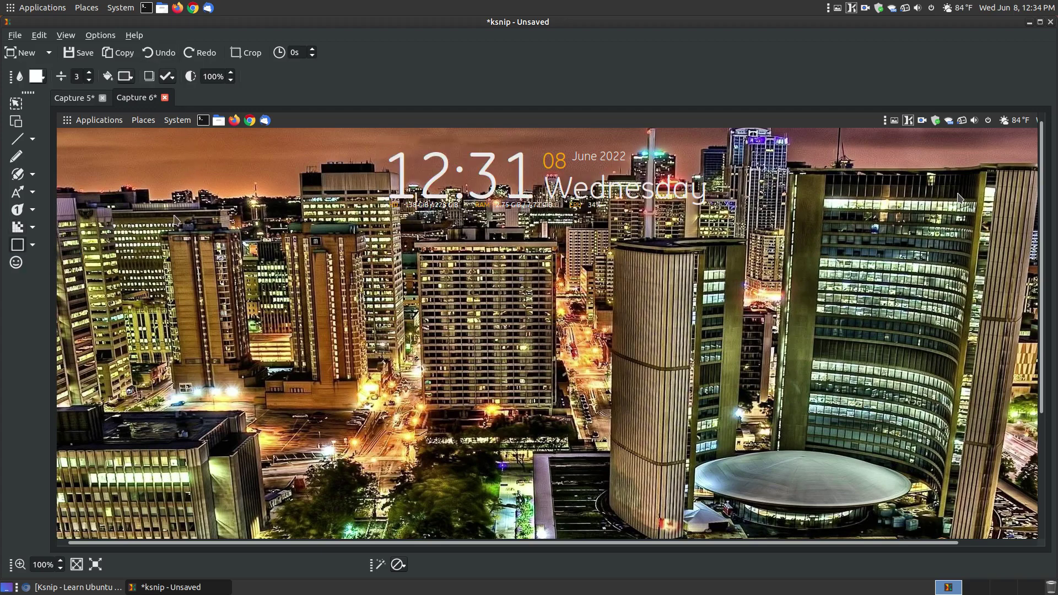
drag(204, 169, 537, 371)
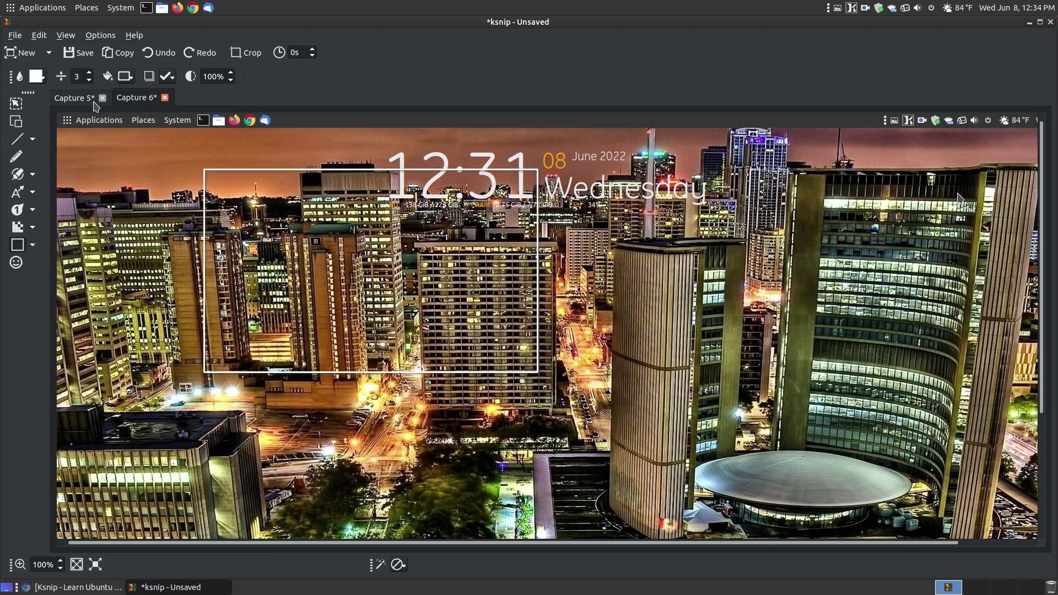
Draw a filled red ellipse at right and an unfilled one at lower left, then undo them.
click(32, 247)
click(27, 283)
drag(689, 256, 943, 473)
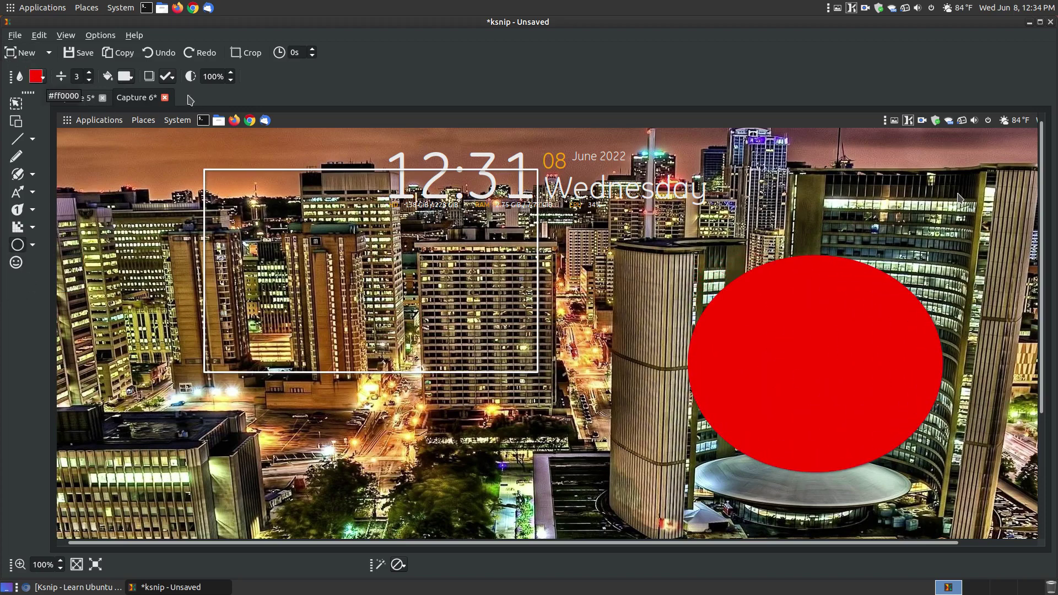
click(131, 78)
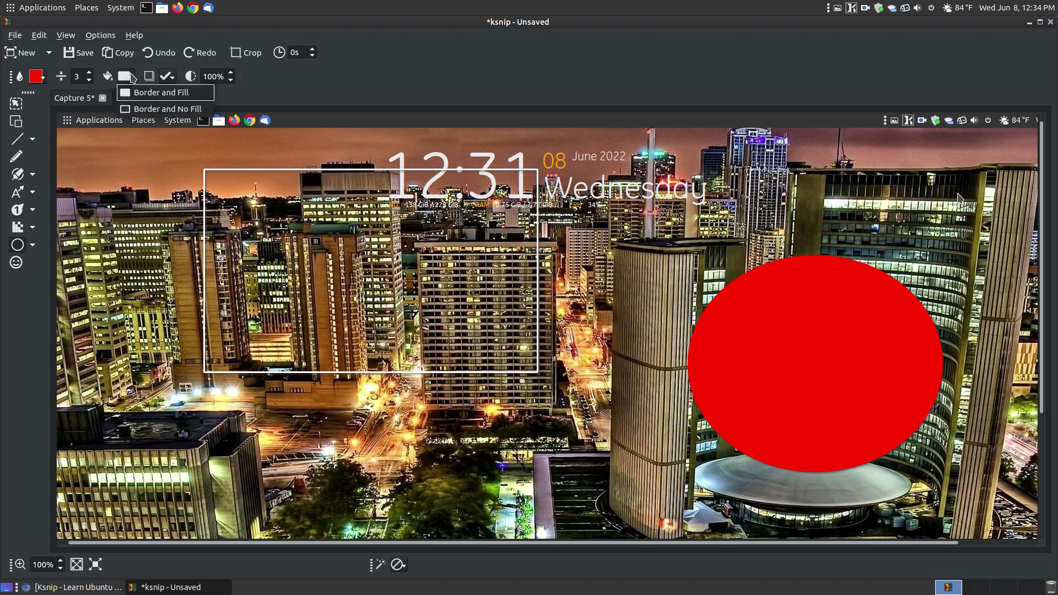
click(141, 107)
drag(112, 313, 367, 494)
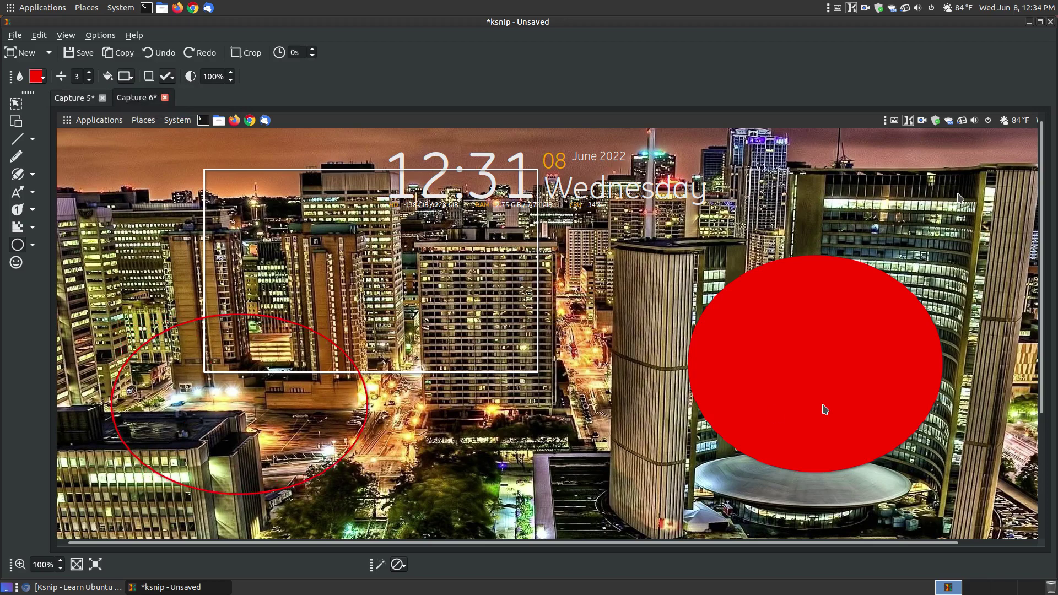
click(159, 53)
click(159, 53)
click(160, 53)
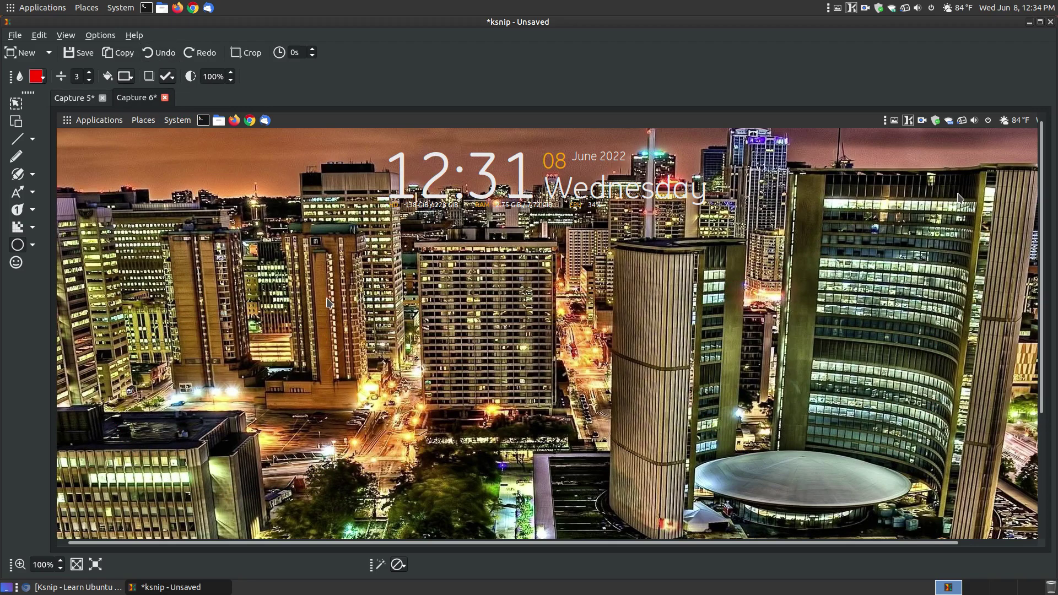
Close the open capture tabs, including Capture 5, without saving them.
click(165, 98)
click(554, 299)
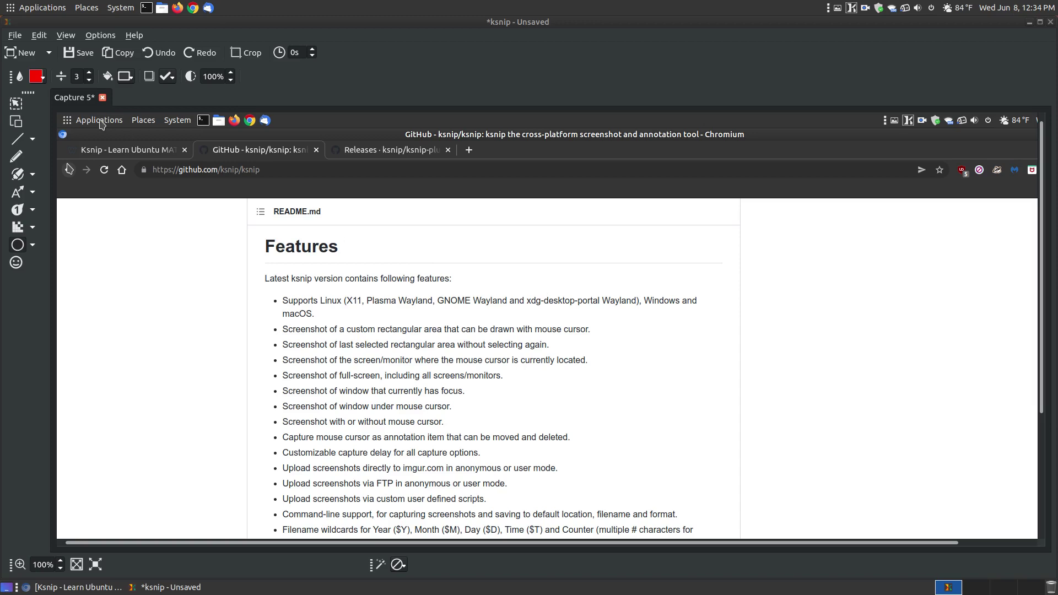
scroll(349, 302, down, 3)
scroll(348, 301, up, 3)
scroll(348, 302, down, 3)
scroll(348, 302, up, 3)
click(102, 97)
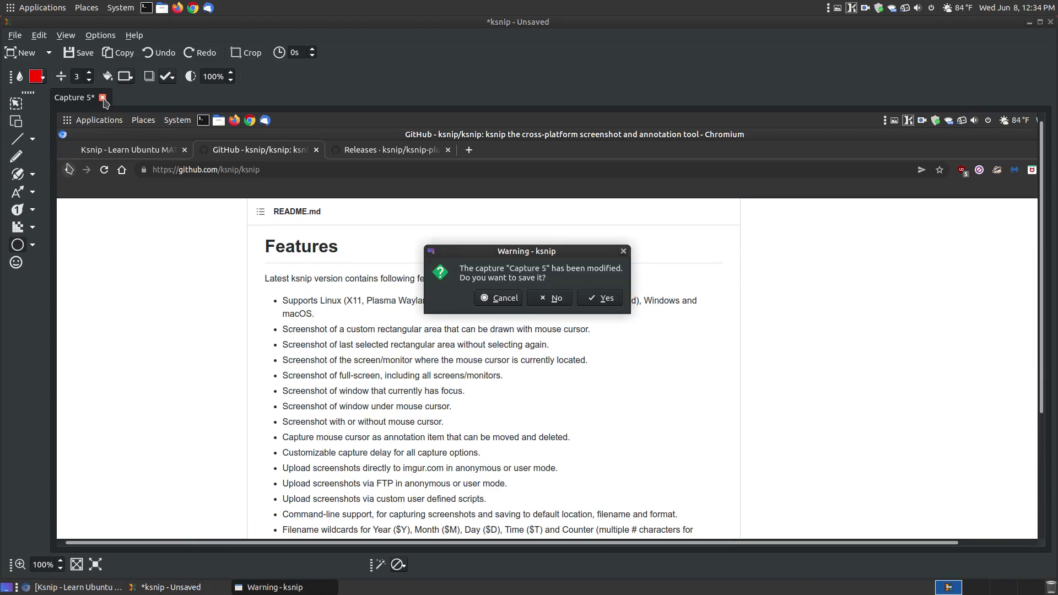
click(554, 300)
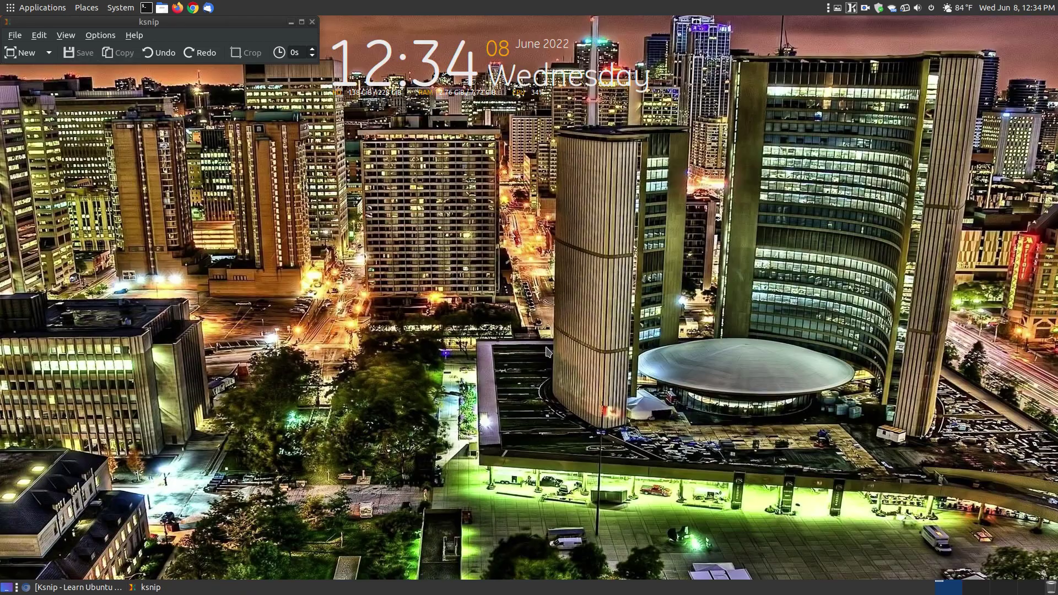
Capture the GitHub ksnip Features list as a new full-screen shot and maximize ksnip.
click(94, 589)
click(200, 41)
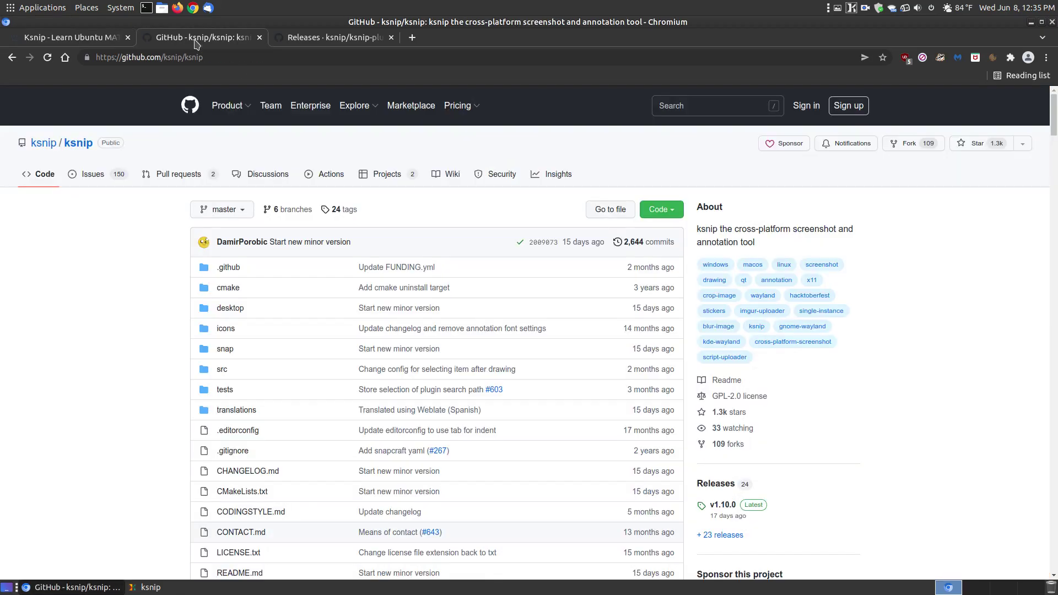
drag(1053, 116, 1052, 198)
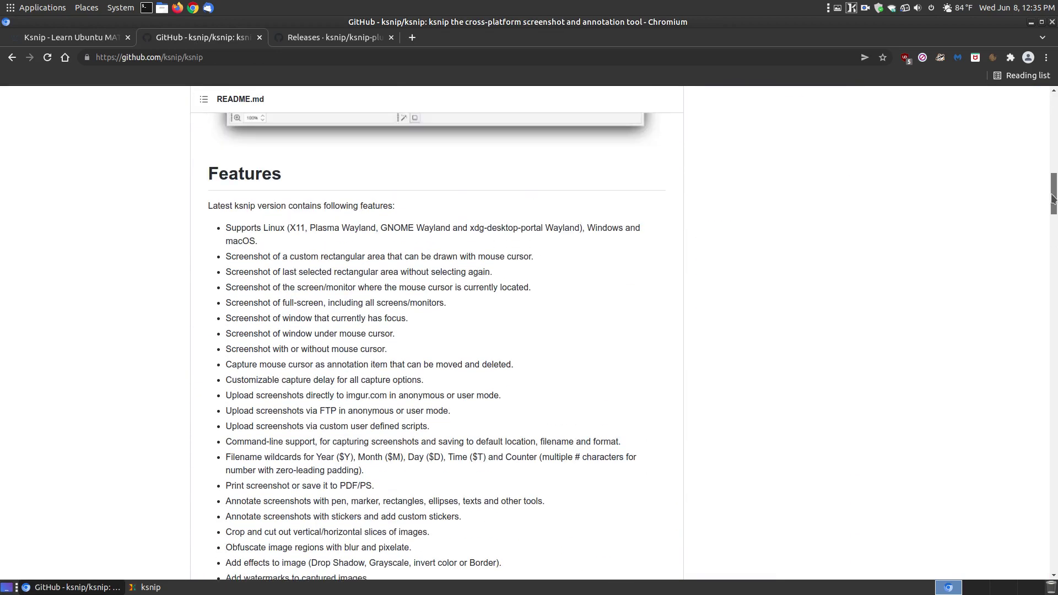
click(148, 588)
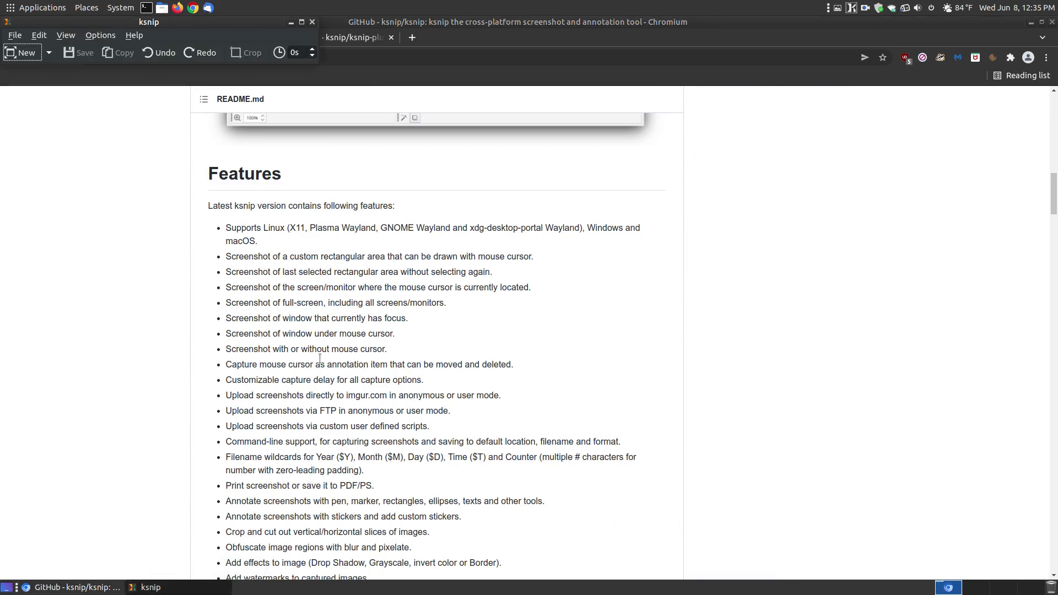
click(25, 53)
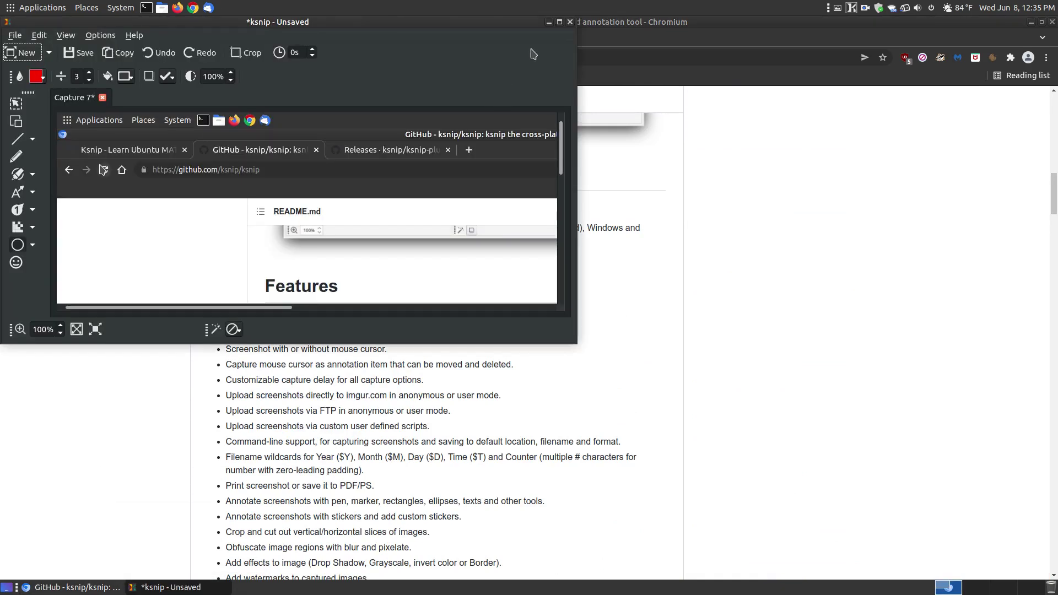
click(559, 22)
Draw a short red underline and a red ellipse over the features list.
scroll(542, 340, down, 3)
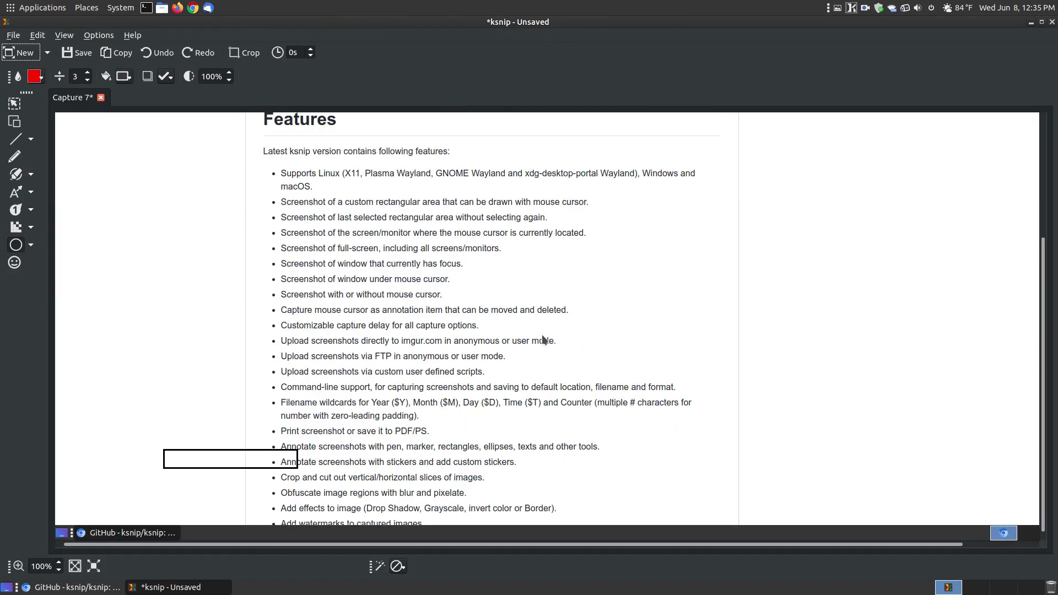
scroll(542, 340, up, 1)
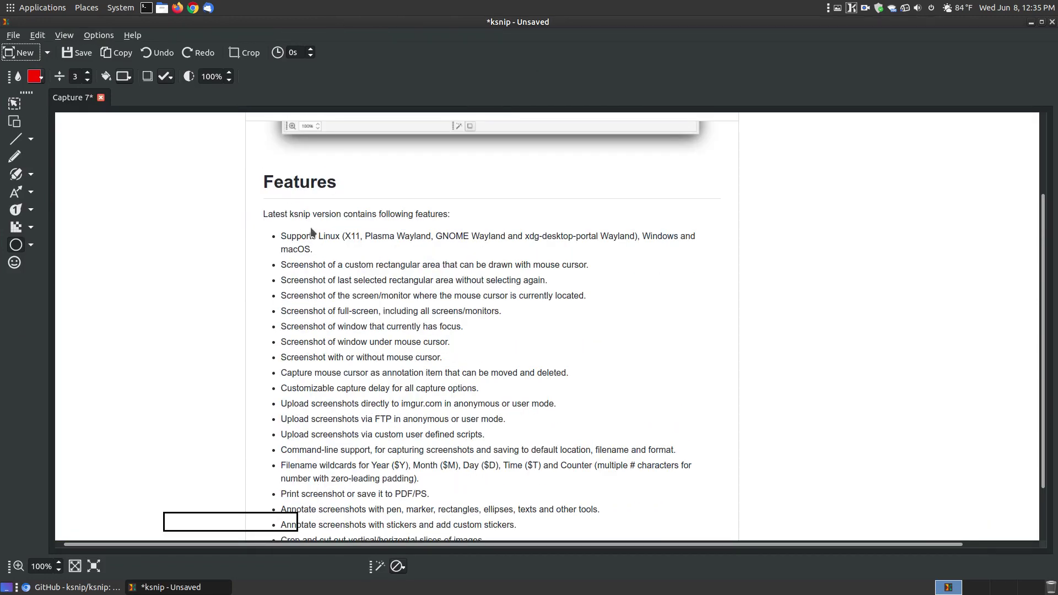
drag(312, 259, 333, 259)
drag(399, 275, 498, 424)
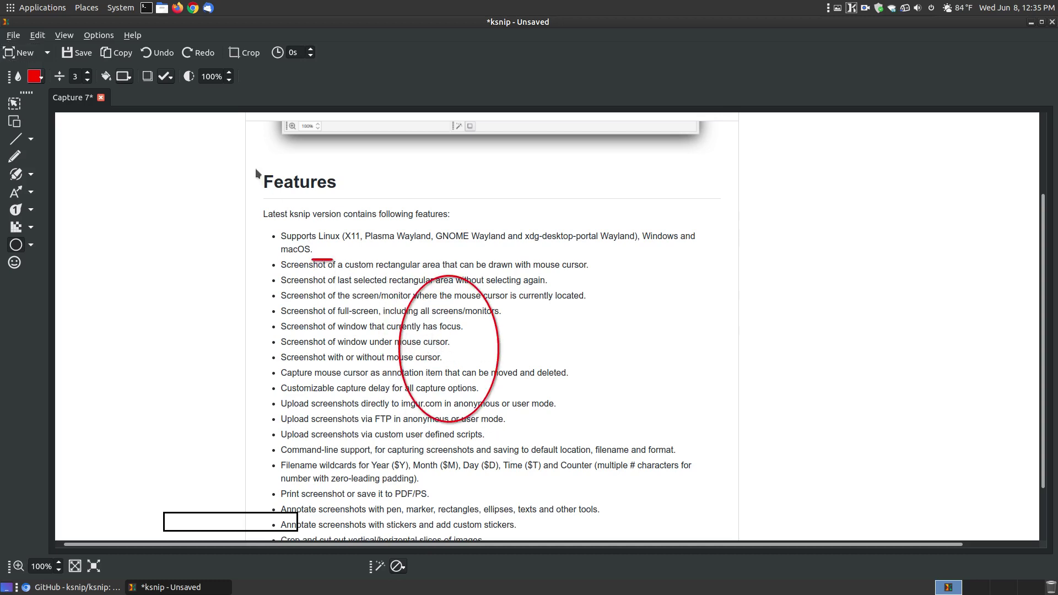
Undo the ellipse and underline, then run OCR on Capture 7.
click(158, 55)
click(158, 55)
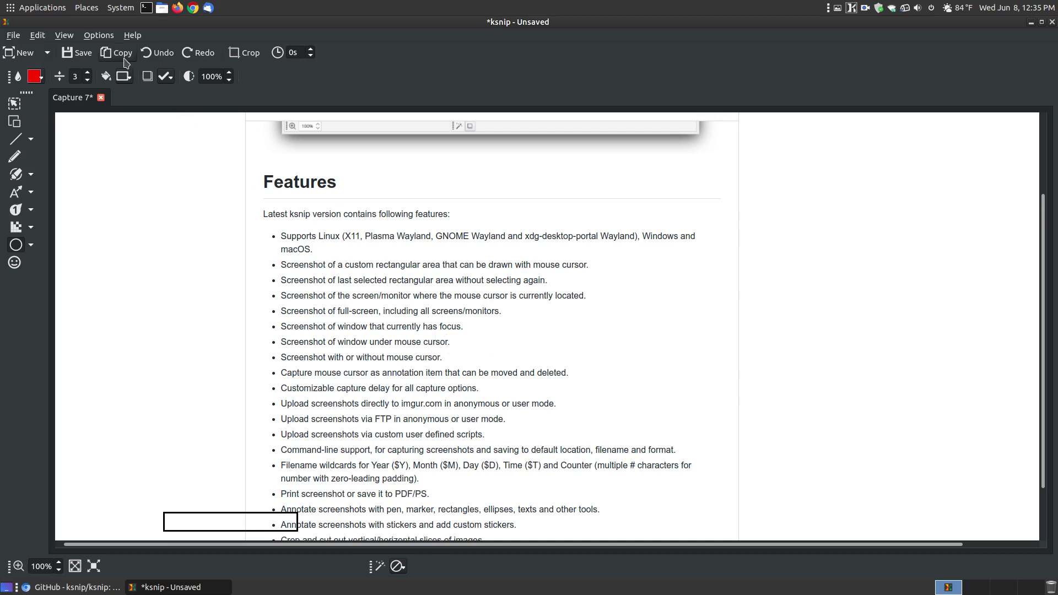
click(105, 35)
click(112, 65)
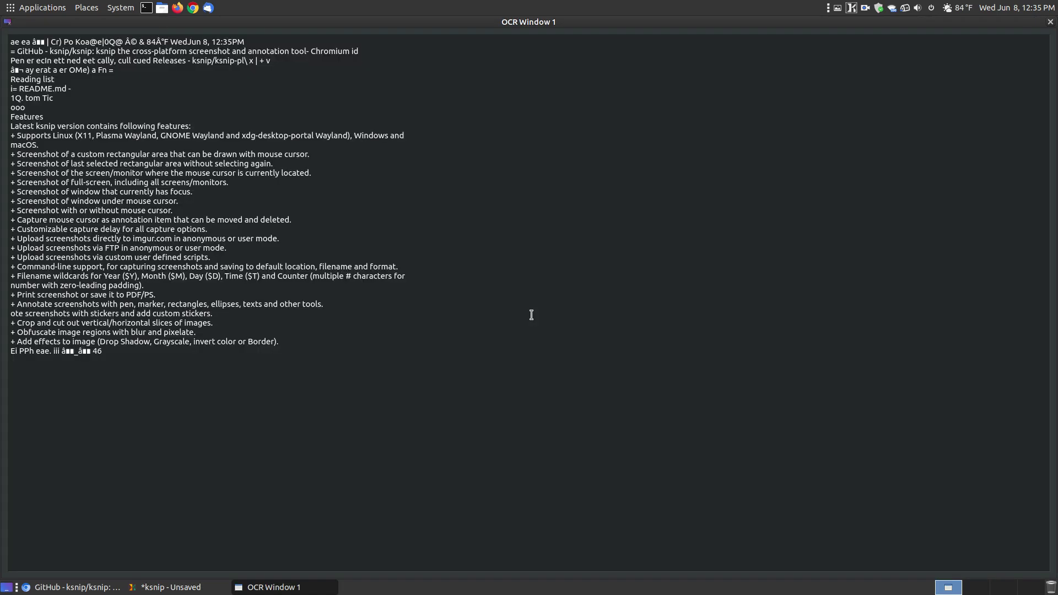
Copy the recognized feature lines in OCR Window 1 to the clipboard.
drag(280, 343, 5, 155)
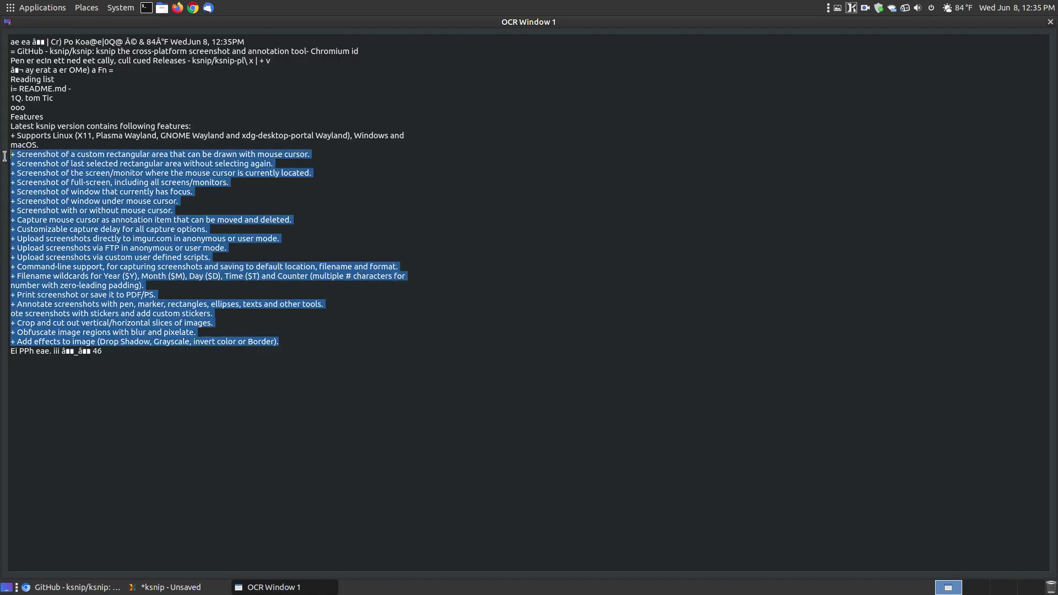
right_click(73, 194)
click(95, 241)
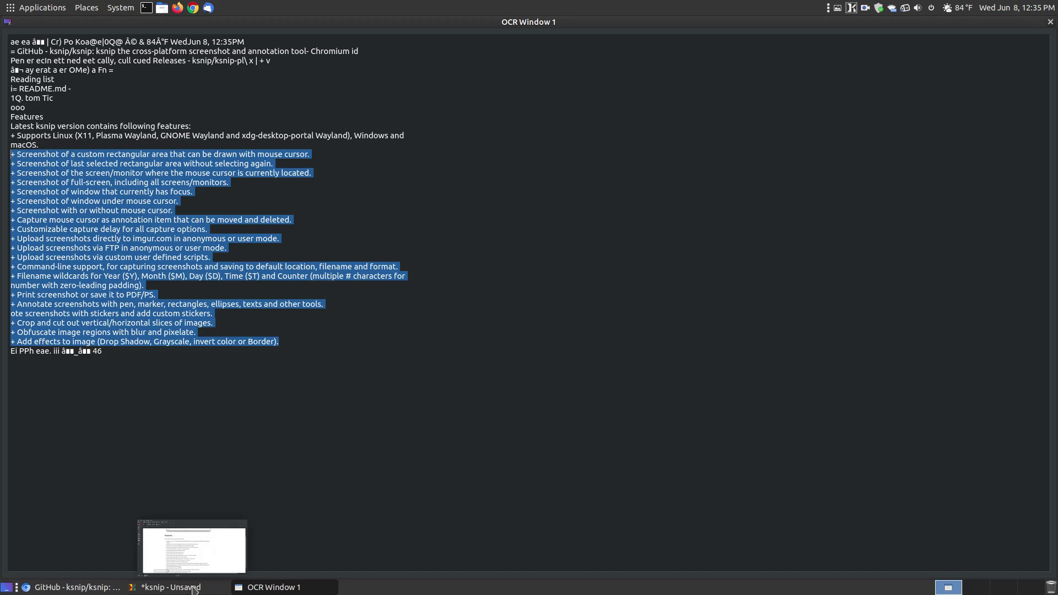
Cycle through the ksnip editor, the GitHub page and the OCR results window.
click(170, 587)
click(72, 586)
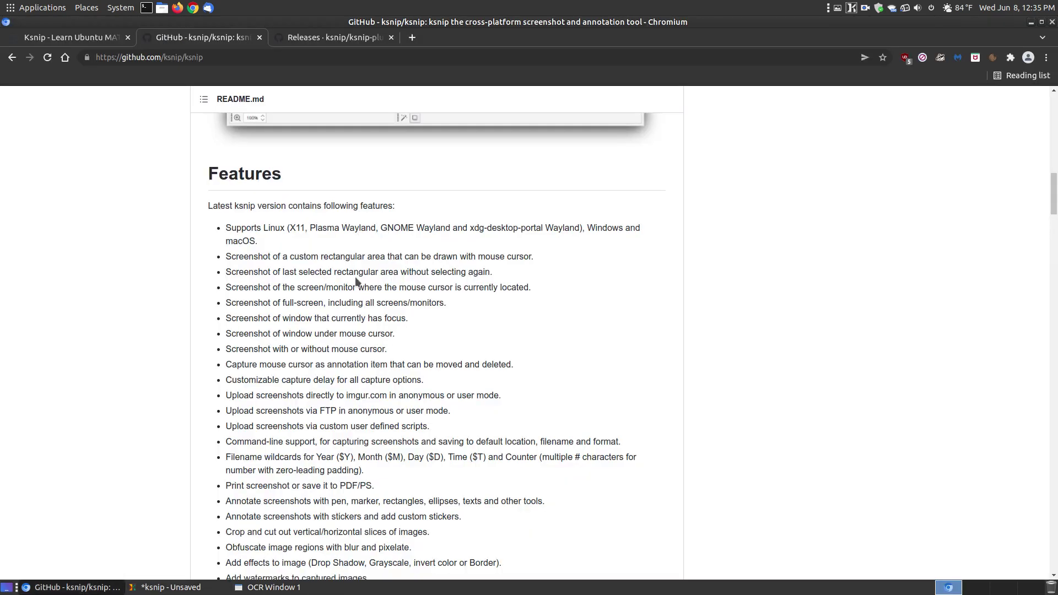
click(270, 586)
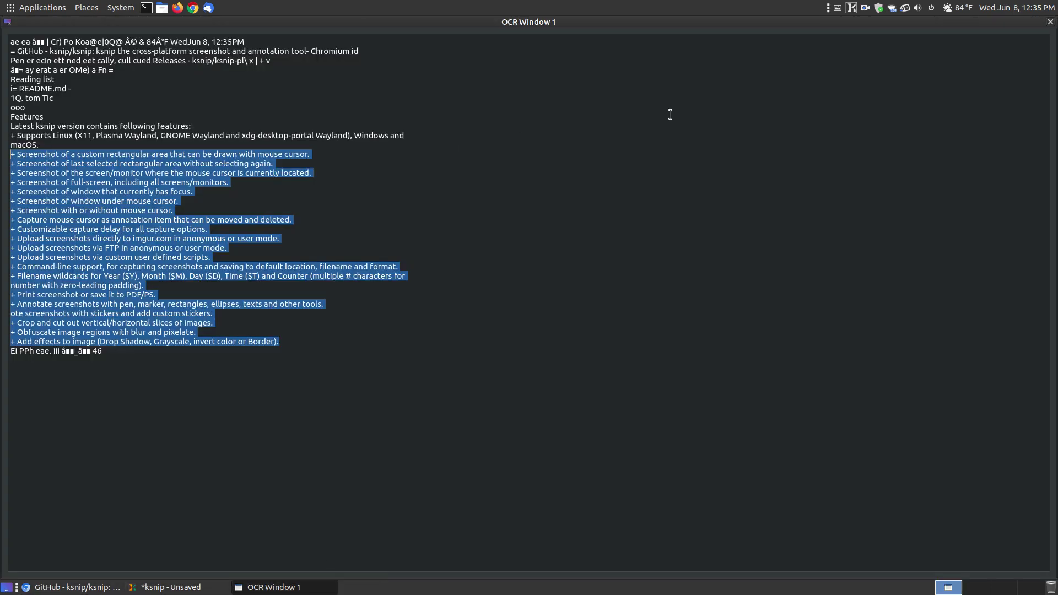
Close the OCR window, raise the ksnip editor, and dismiss the Options menu unused.
click(1050, 22)
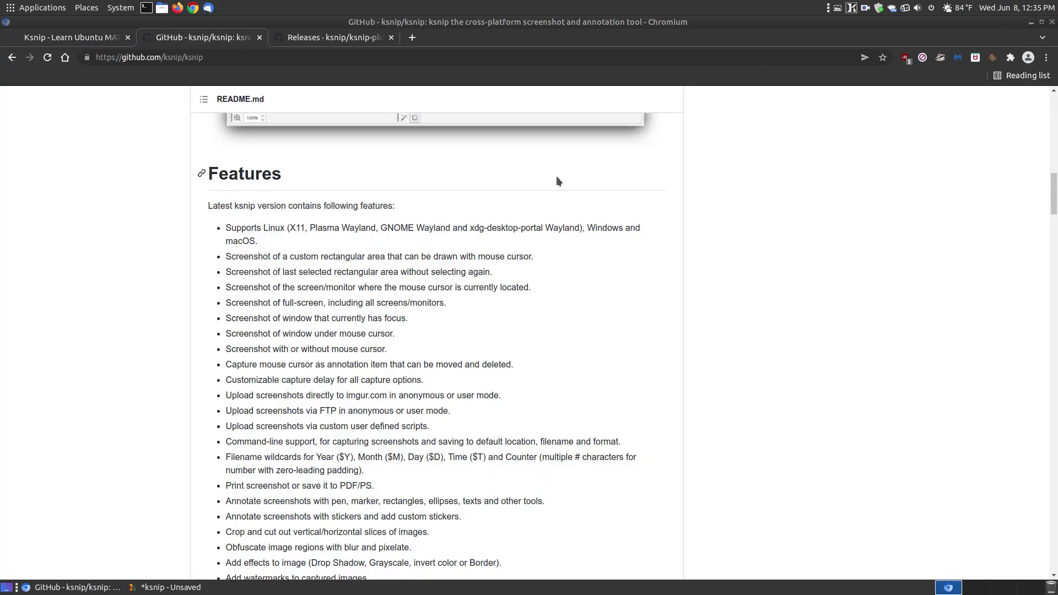
click(165, 586)
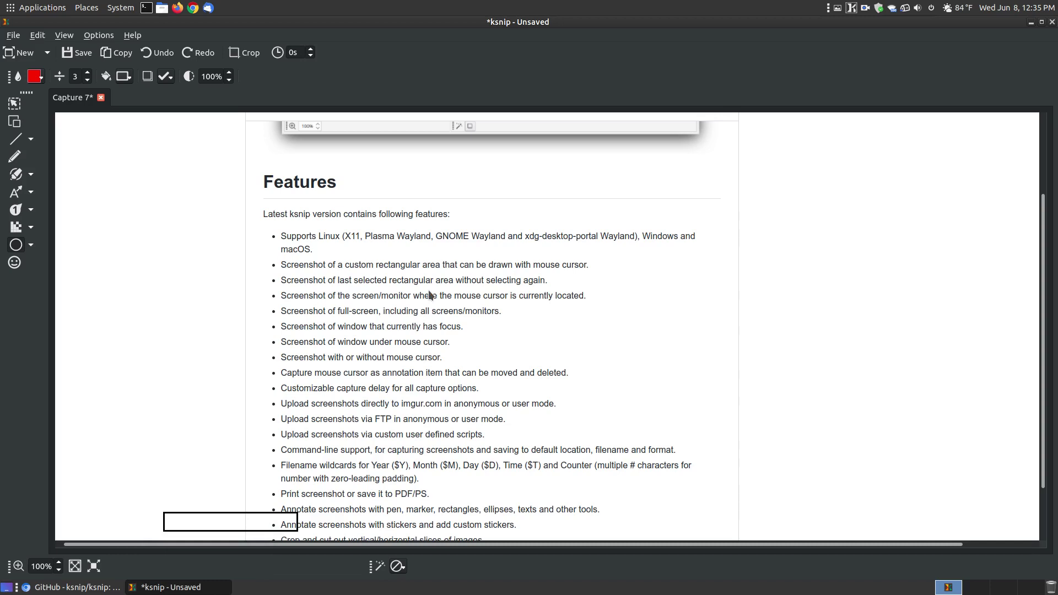
click(108, 36)
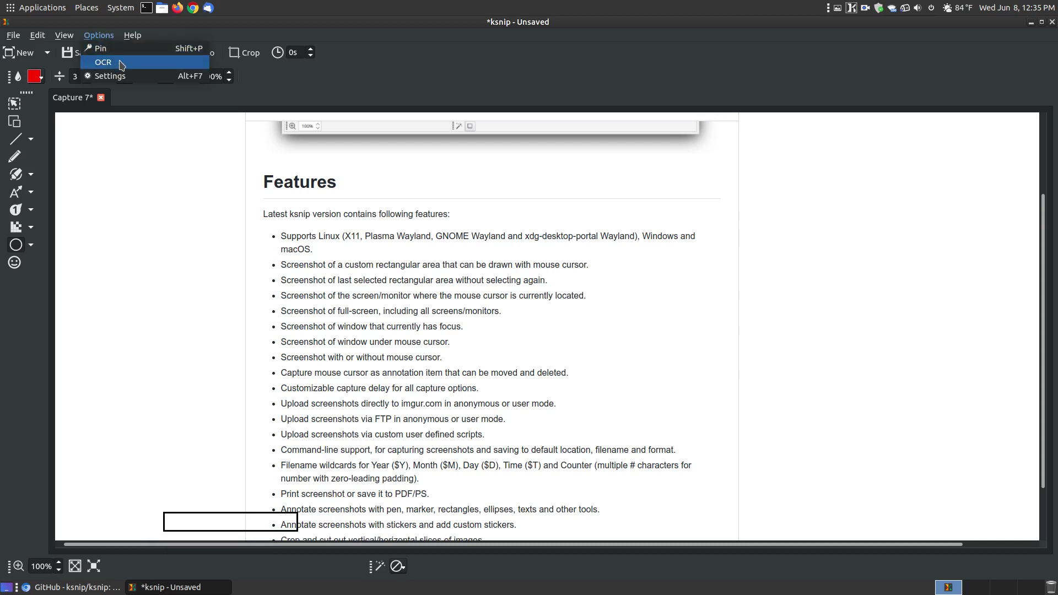
click(490, 301)
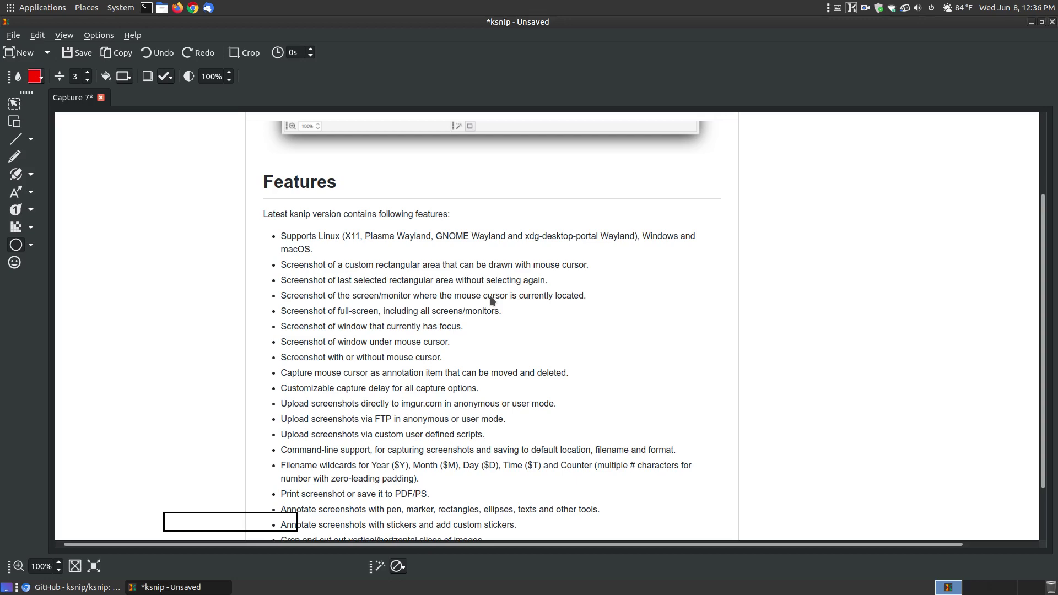
View the ksnip-plugin-ocr Releases and ksnip organization page, then return to the Learn Ubuntu MATE tab.
scroll(490, 295, up, 3)
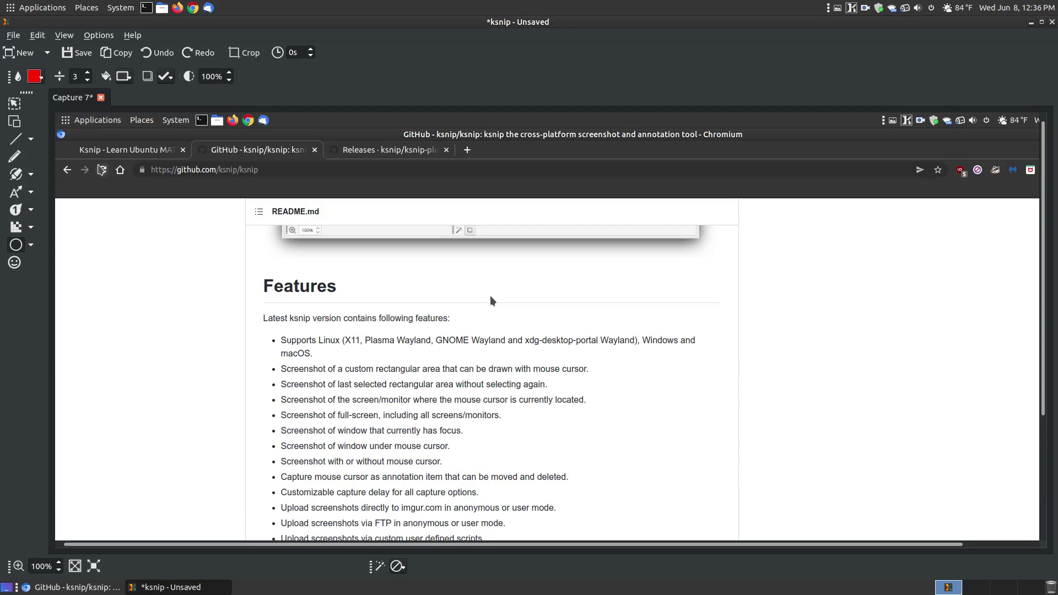
click(72, 587)
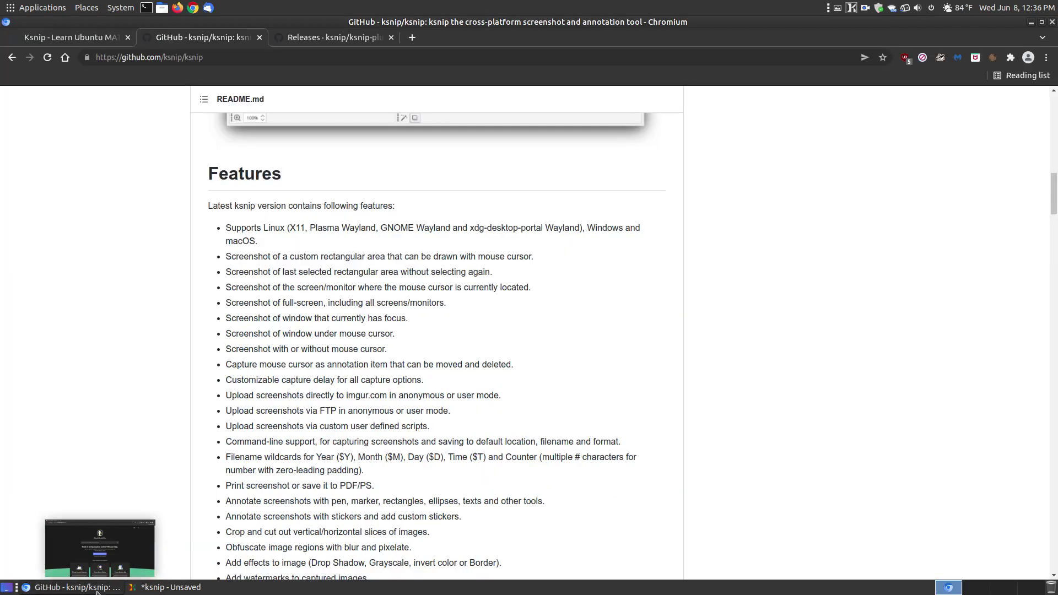
click(331, 38)
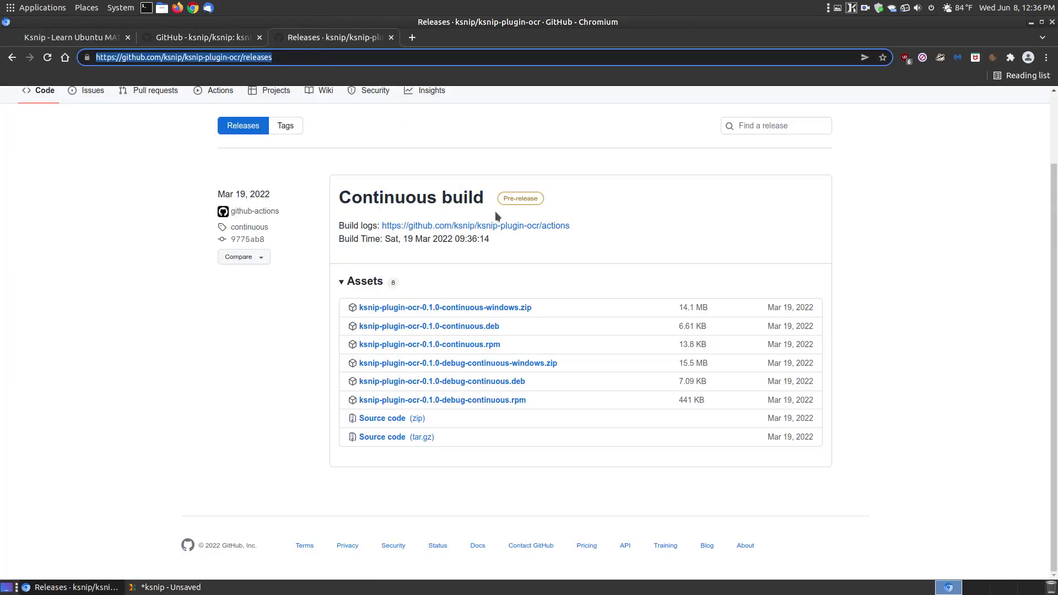
scroll(293, 182, up, 2)
click(44, 143)
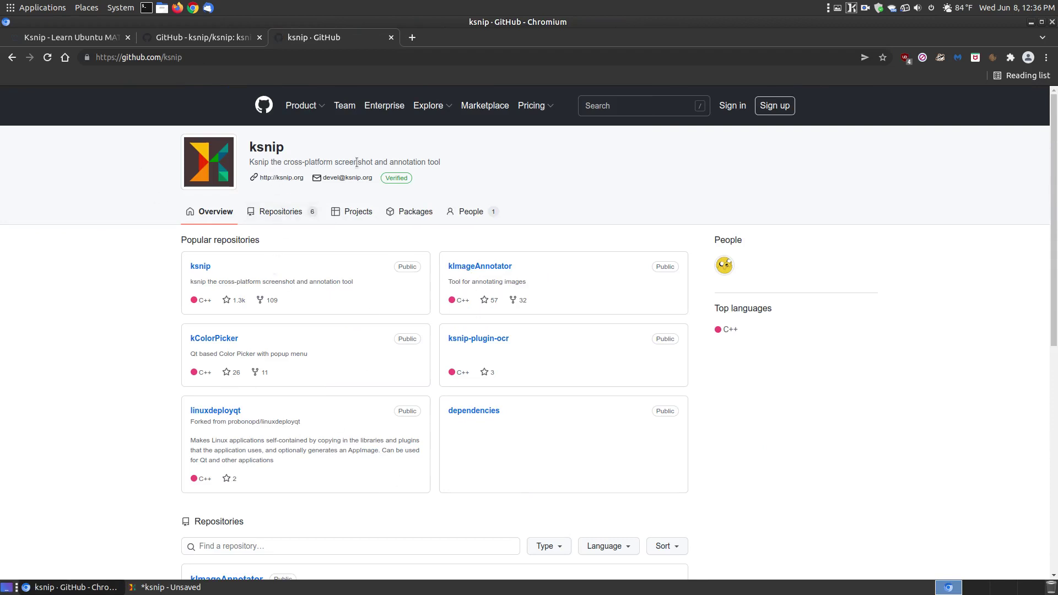
click(197, 44)
click(80, 41)
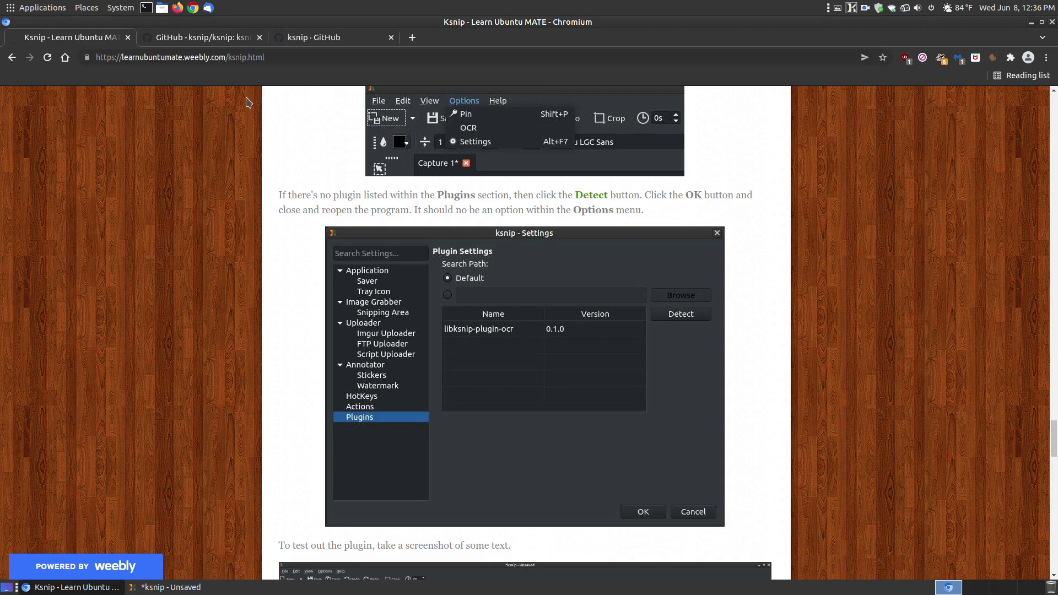
Scroll the Learn Ubuntu MATE guide to its top, showing the Qt-based screenshot tool intro.
scroll(302, 177, up, 2)
scroll(302, 177, up, 1)
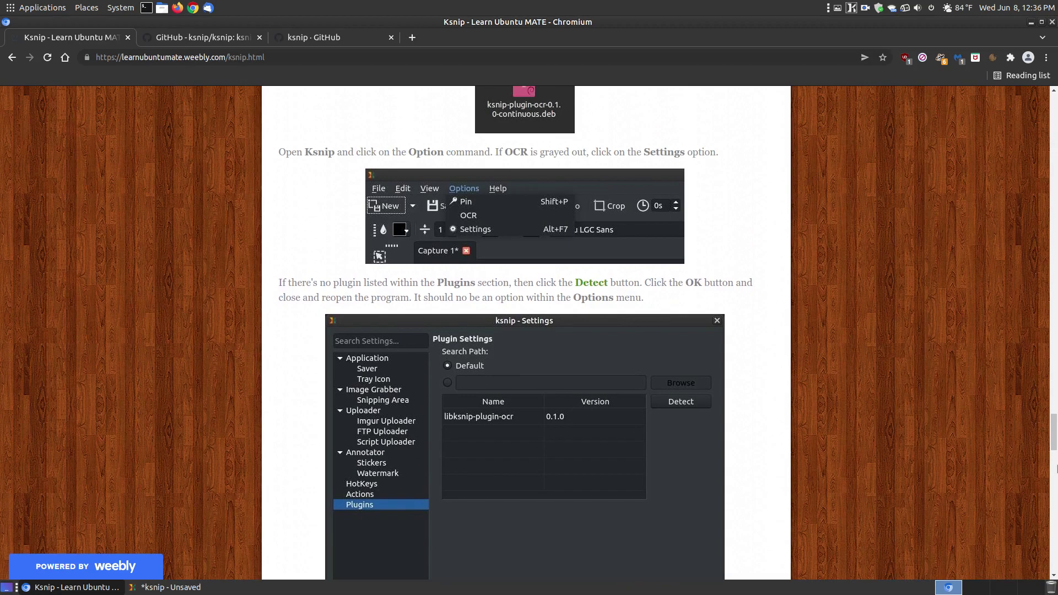
drag(1055, 465, 1055, 143)
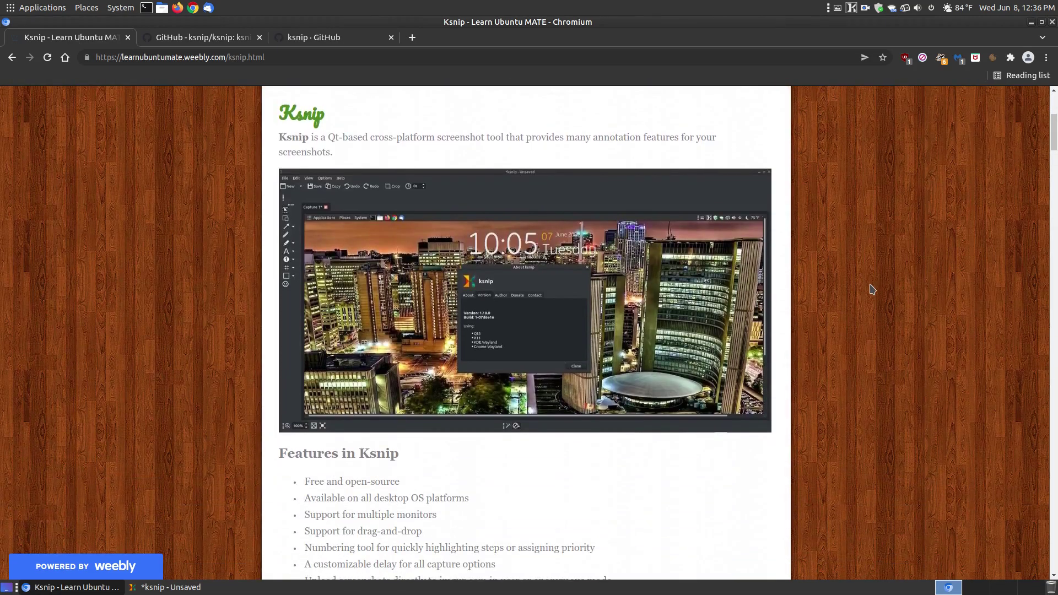